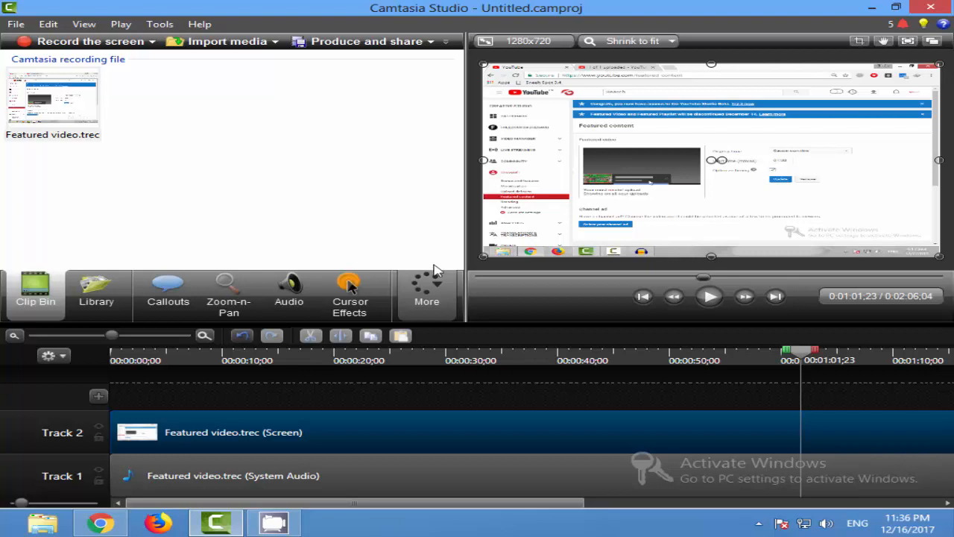
Step: Open the Visual Properties settings and look through the animation, general, position, rotation and visual effects options
{"action": "left_click", "coordinate": [443, 312]}
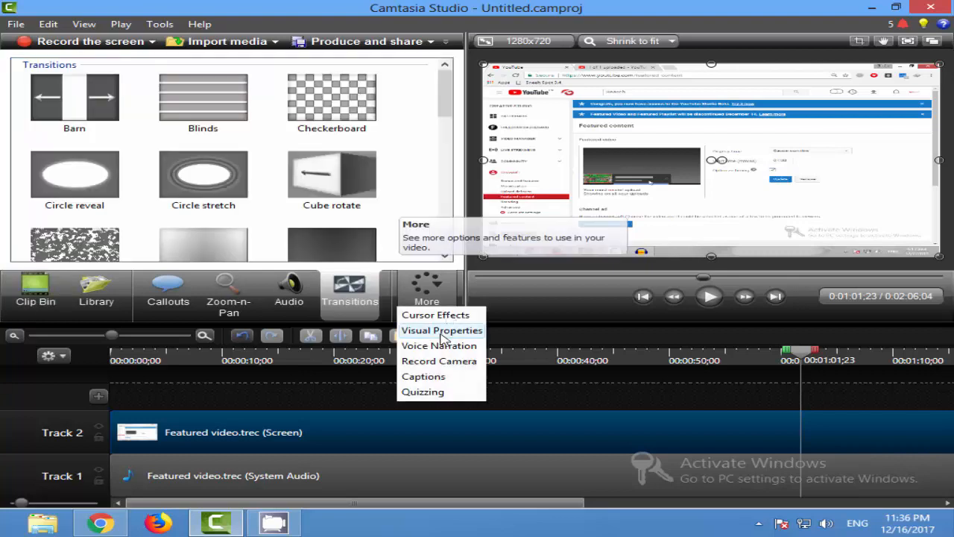
{"action": "left_click", "coordinate": [443, 331]}
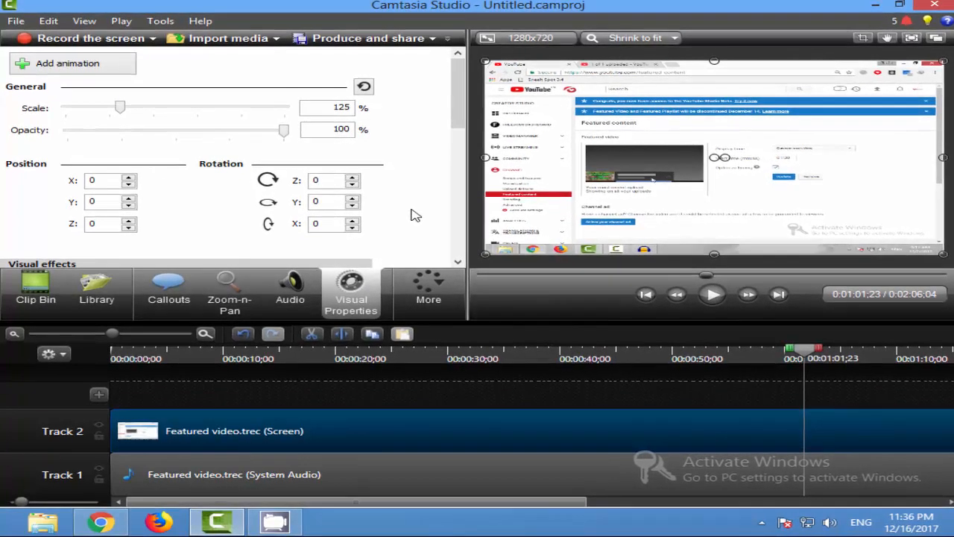
{"action": "left_click_drag", "start_coordinate": [455, 88], "coordinate": [444, 64]}
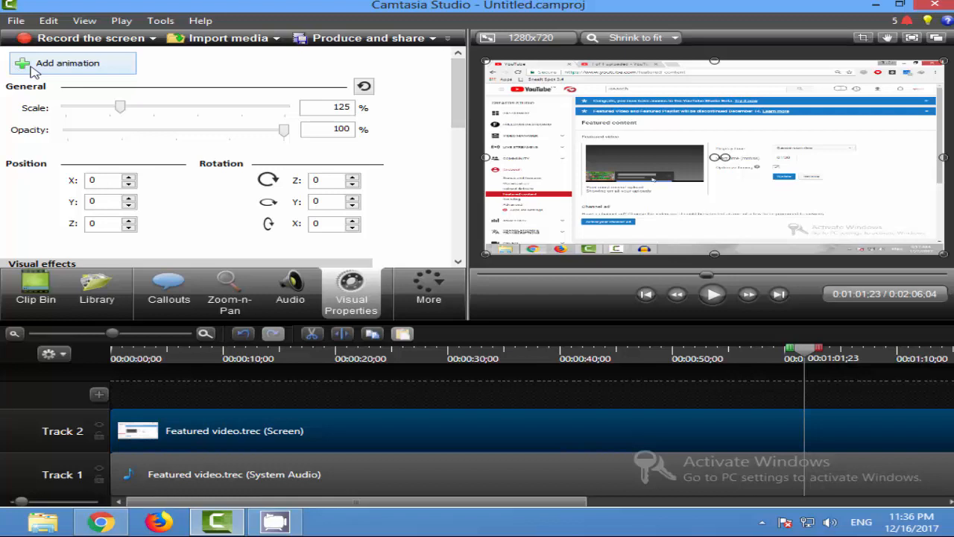
{"action": "left_click", "coordinate": [416, 300]}
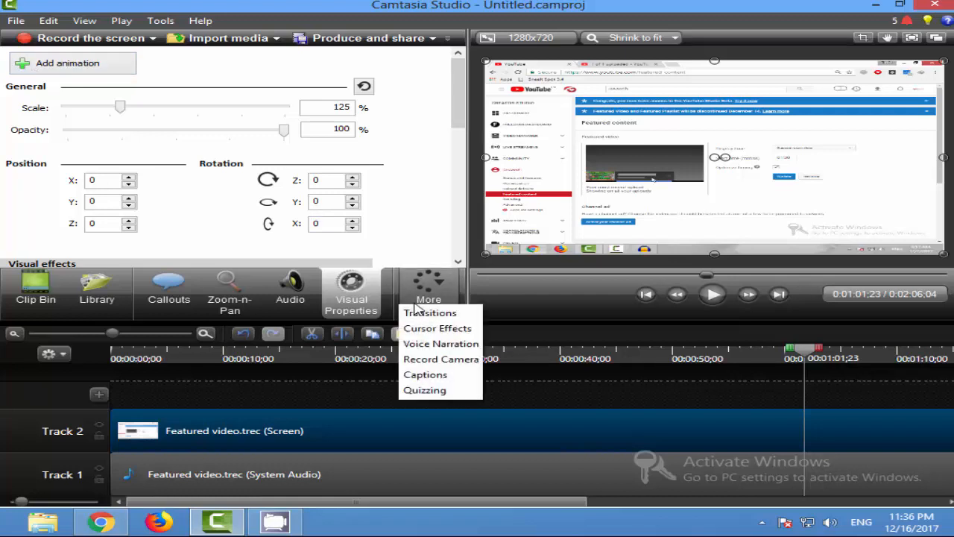
{"action": "left_click", "coordinate": [405, 195]}
{"action": "scroll", "coordinate": [425, 171], "scroll_direction": "down", "scroll_amount": 4}
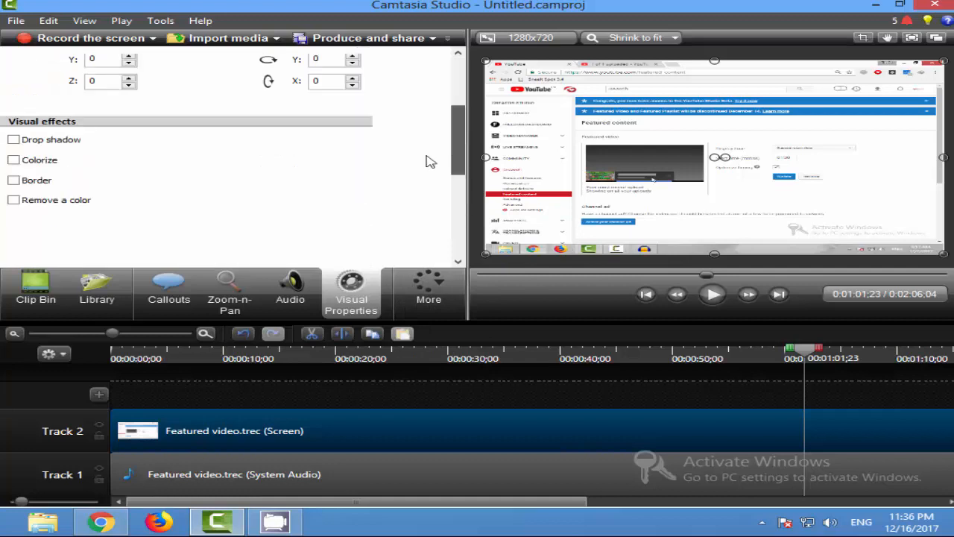
{"action": "scroll", "coordinate": [431, 162], "scroll_direction": "up", "scroll_amount": 4}
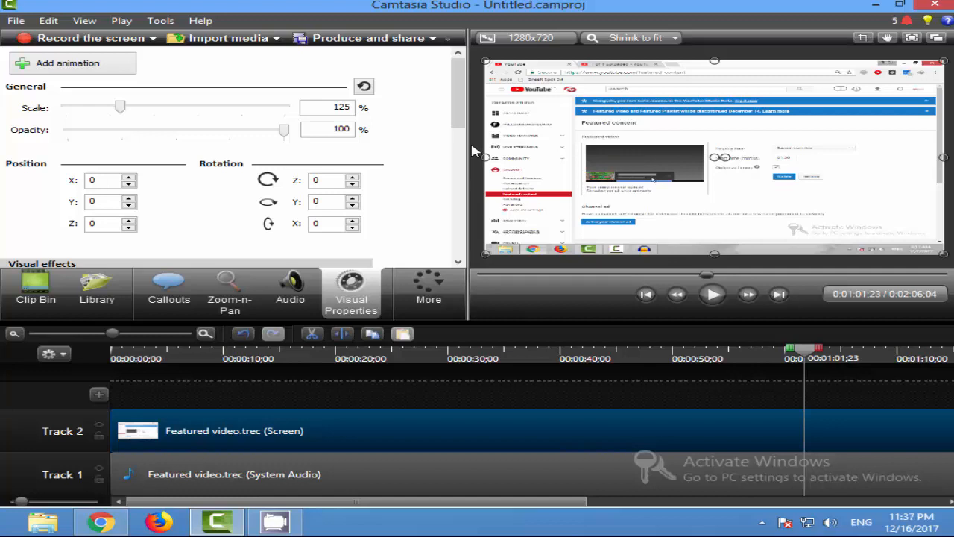
Step: Try a visual animation near the start of the Featured video screen clip on Track 2 and delete it
{"action": "left_click", "coordinate": [130, 351]}
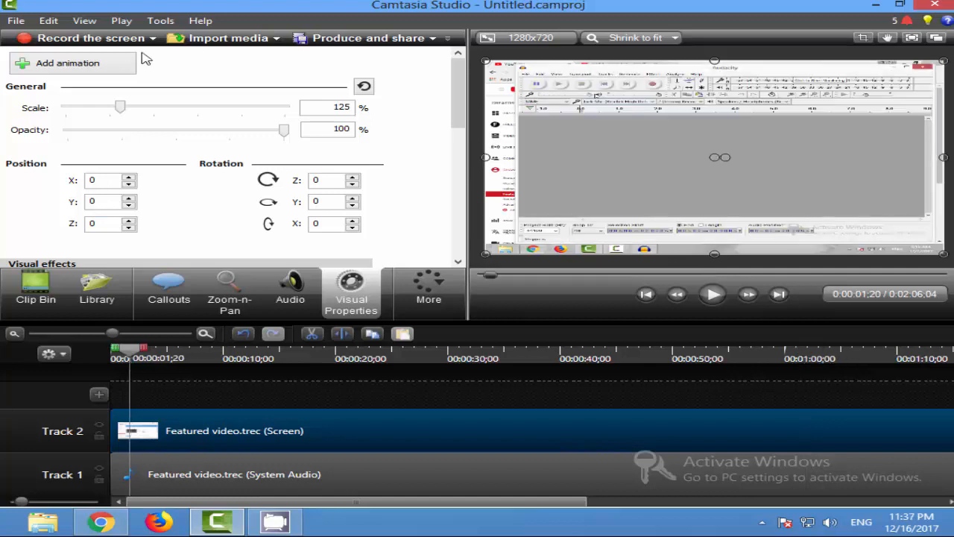
{"action": "left_click", "coordinate": [55, 70]}
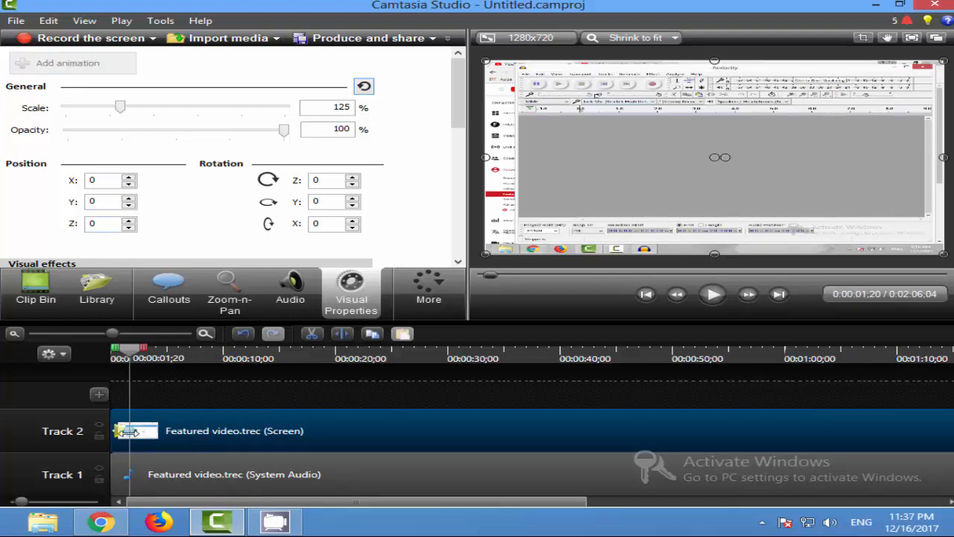
{"action": "mouse_move", "coordinate": [123, 431]}
{"action": "left_mouse_down"}
{"action": "mouse_move", "coordinate": [783, 431]}
{"action": "mouse_move", "coordinate": [77, 422]}
{"action": "mouse_move", "coordinate": [228, 428]}
{"action": "mouse_move", "coordinate": [799, 402]}
{"action": "mouse_move", "coordinate": [514, 440]}
{"action": "mouse_move", "coordinate": [121, 445]}
{"action": "left_mouse_up"}
{"action": "right_click", "coordinate": [126, 436]}
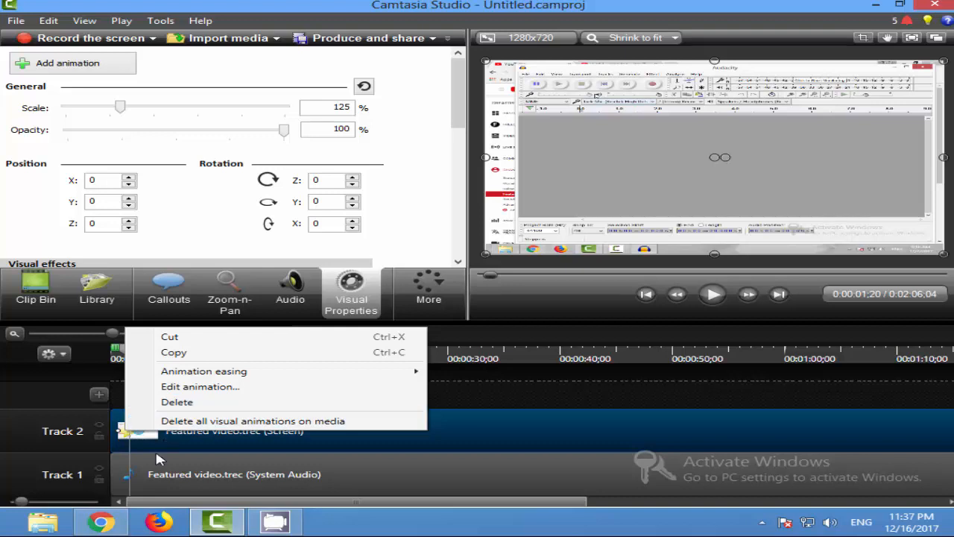
{"action": "left_click", "coordinate": [158, 402]}
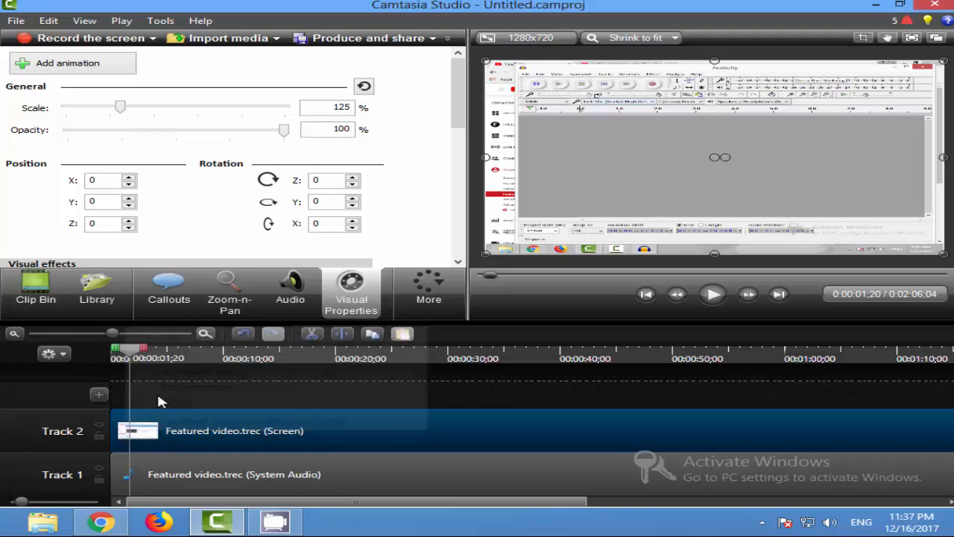
Step: Add an arrow callout to the video and move it to the very start of Track 3
{"action": "left_click", "coordinate": [165, 293]}
{"action": "left_click", "coordinate": [62, 69]}
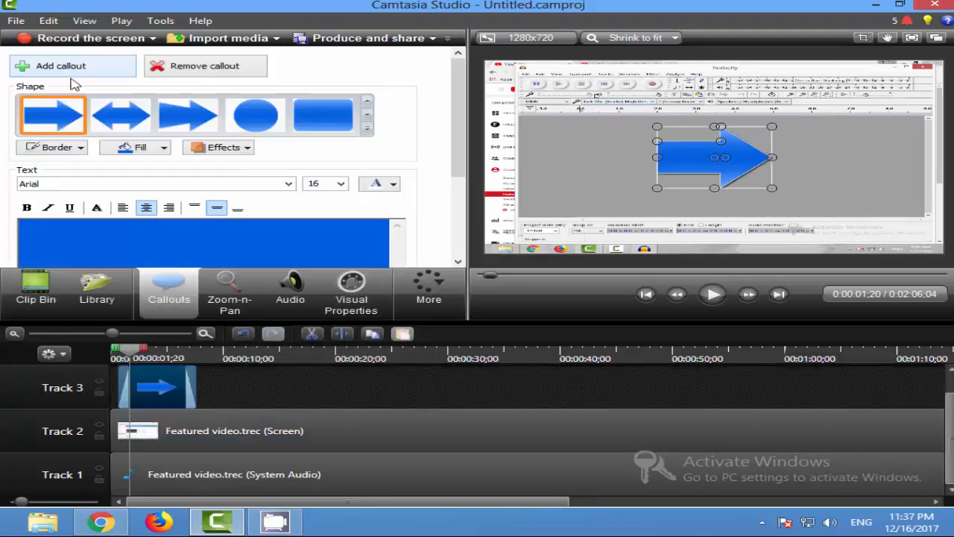
{"action": "left_click_drag", "start_coordinate": [136, 355], "coordinate": [120, 354]}
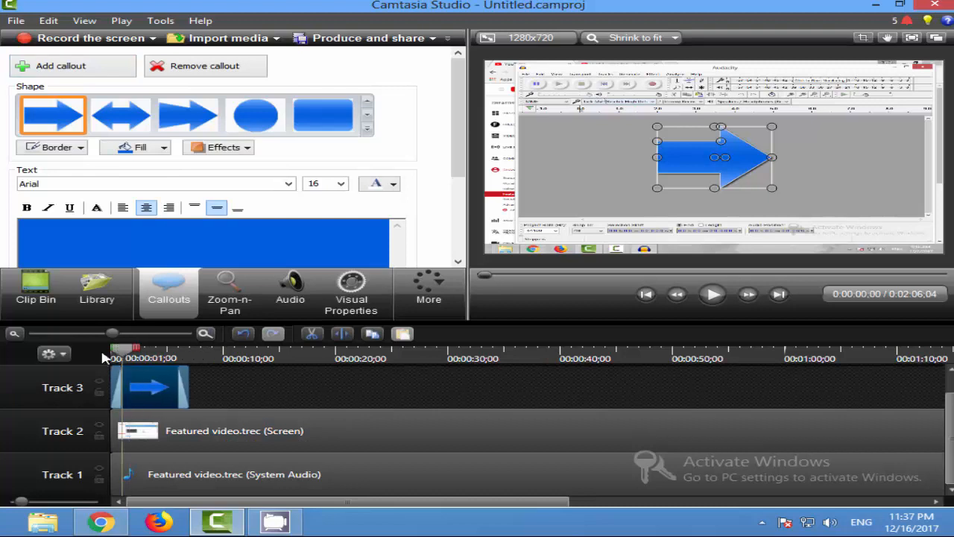
Step: Add a visual animation at the start of the arrow callout
{"action": "left_click", "coordinate": [351, 294]}
{"action": "left_click", "coordinate": [63, 68]}
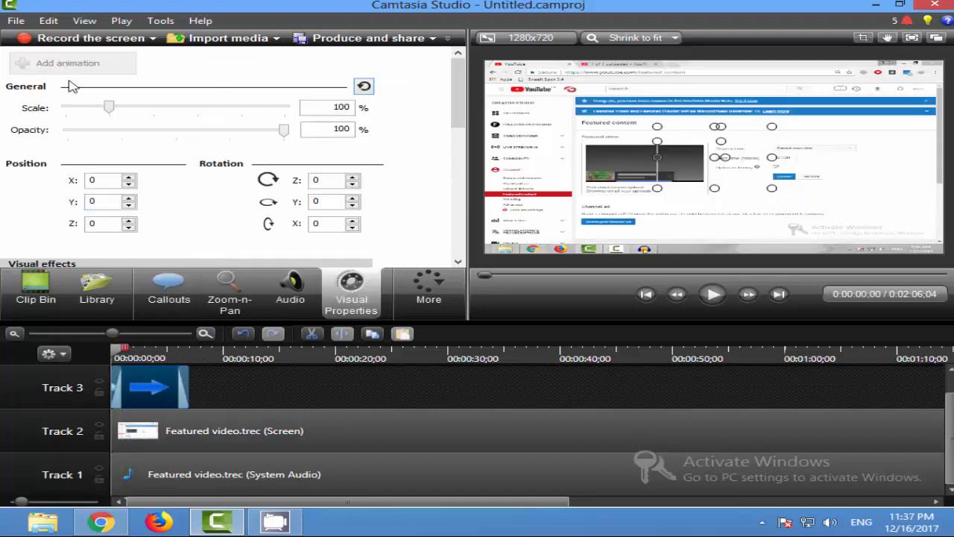
Step: Change the callout's shape to Filled Rounded Rectangle and stretch it into a thin full-width banner along the video's bottom edge
{"action": "left_click", "coordinate": [136, 371]}
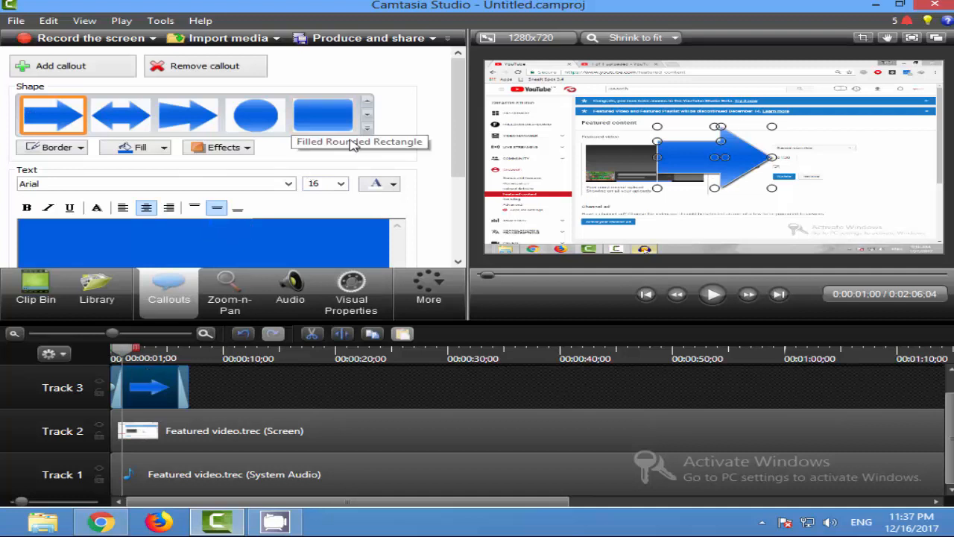
{"action": "left_click", "coordinate": [332, 123]}
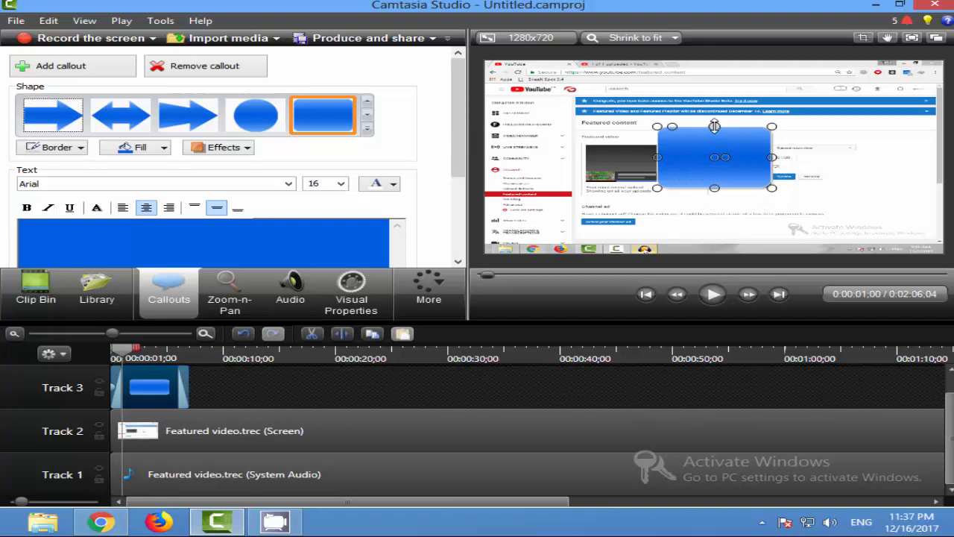
{"action": "left_click_drag", "start_coordinate": [714, 127], "coordinate": [519, 242]}
{"action": "left_click_drag", "start_coordinate": [600, 245], "coordinate": [950, 245]}
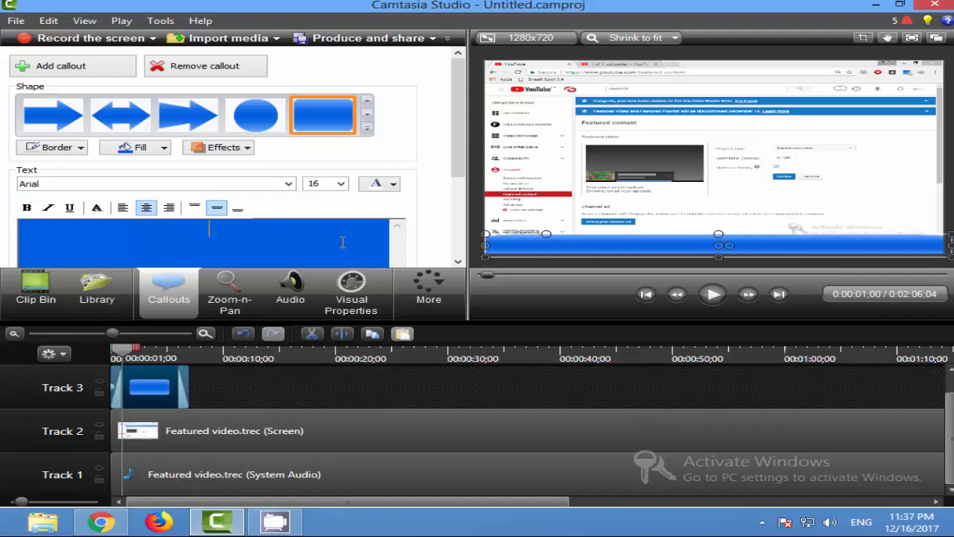
Step: Set the callout's font size to 72 and enter the text "Leacture no 9"
{"action": "left_click", "coordinate": [342, 184]}
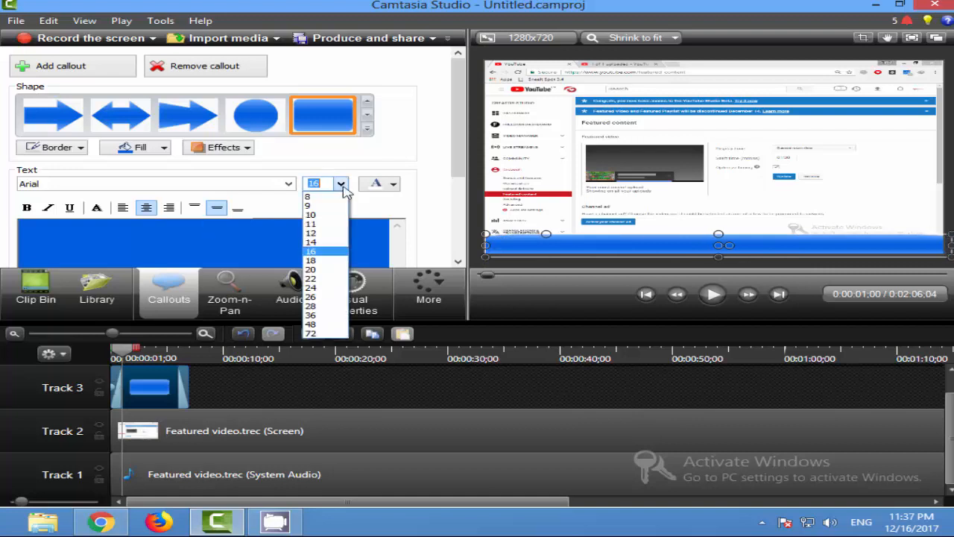
{"action": "left_click", "coordinate": [317, 336]}
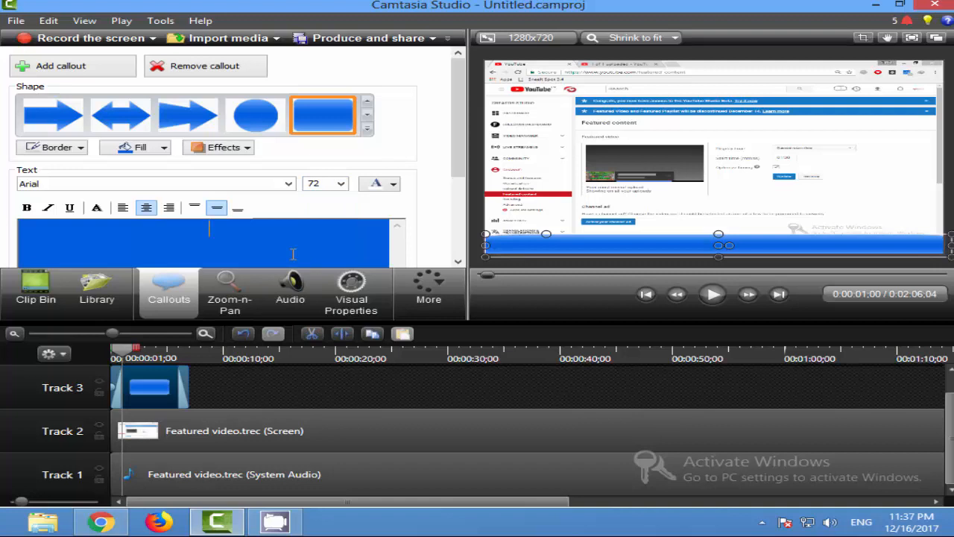
{"action": "type", "text": "Leact"}
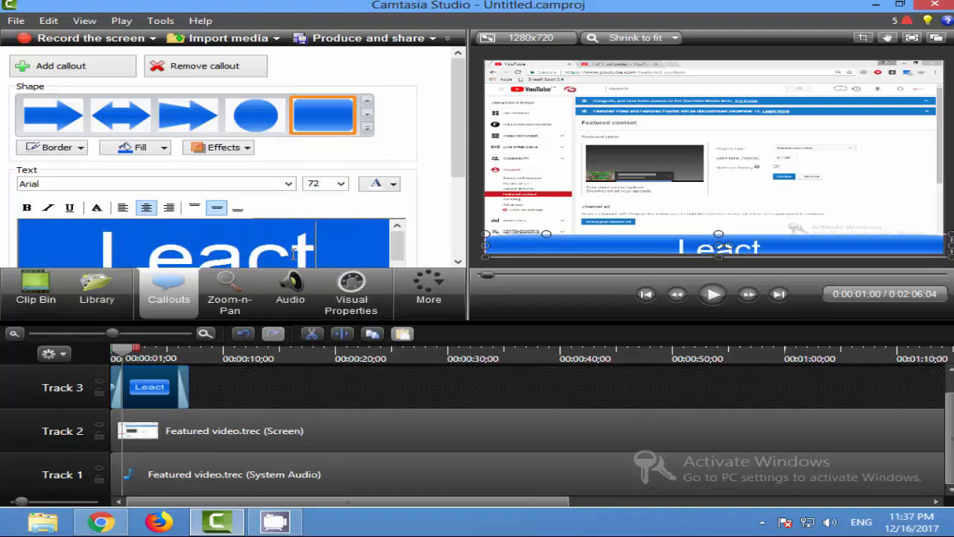
{"action": "type", "text": "ure"}
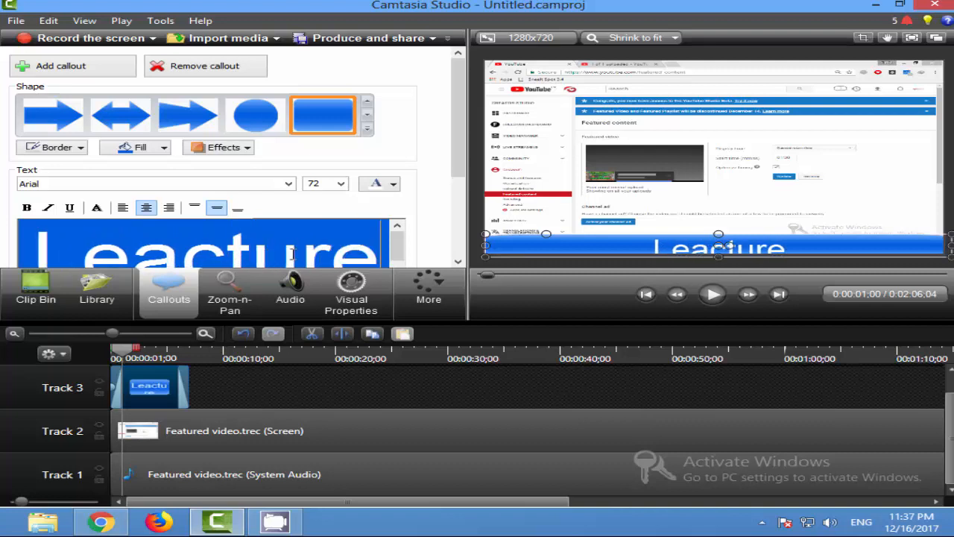
{"action": "type", "text": " no 8"}
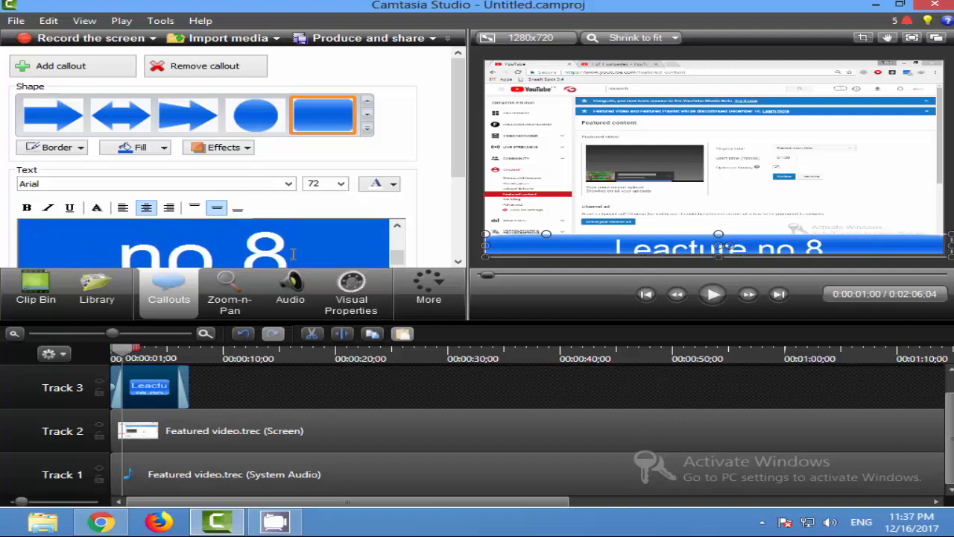
{"action": "key", "text": "BackSpace"}
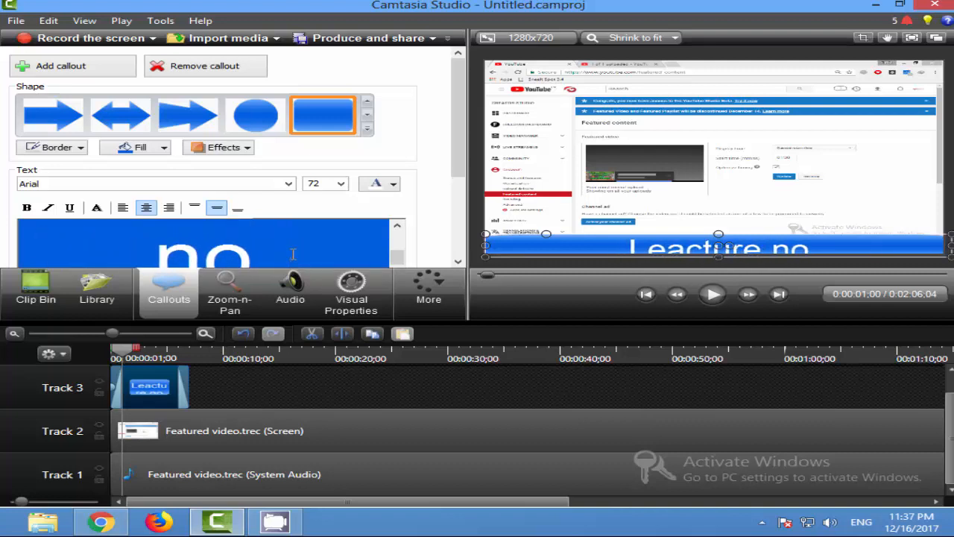
{"action": "type", "text": "9"}
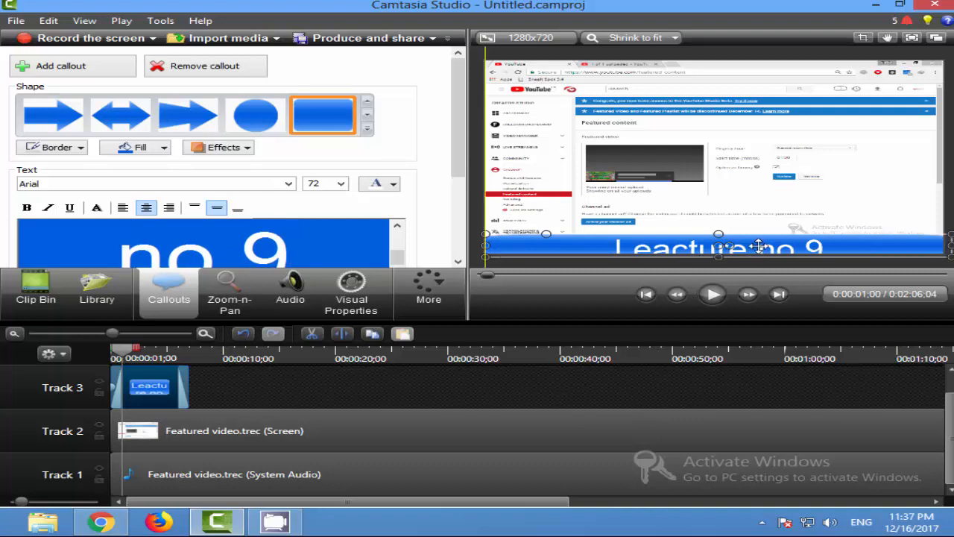
Step: Make the banner tall enough for its text, shifted slightly left, and extend the callout's duration to about 34 seconds
{"action": "left_click_drag", "start_coordinate": [759, 245], "coordinate": [771, 240]}
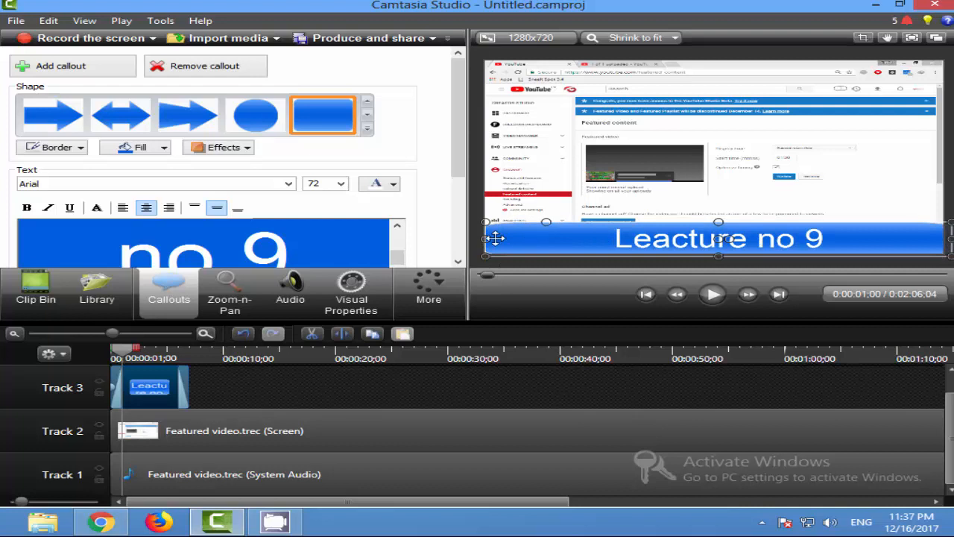
{"action": "left_click_drag", "start_coordinate": [488, 239], "coordinate": [450, 241]}
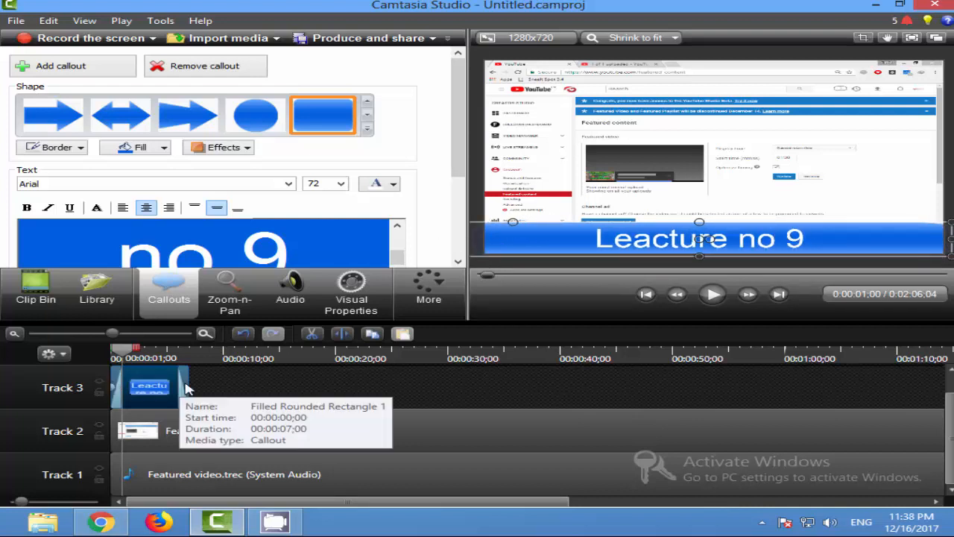
{"action": "left_click_drag", "start_coordinate": [186, 393], "coordinate": [488, 393]}
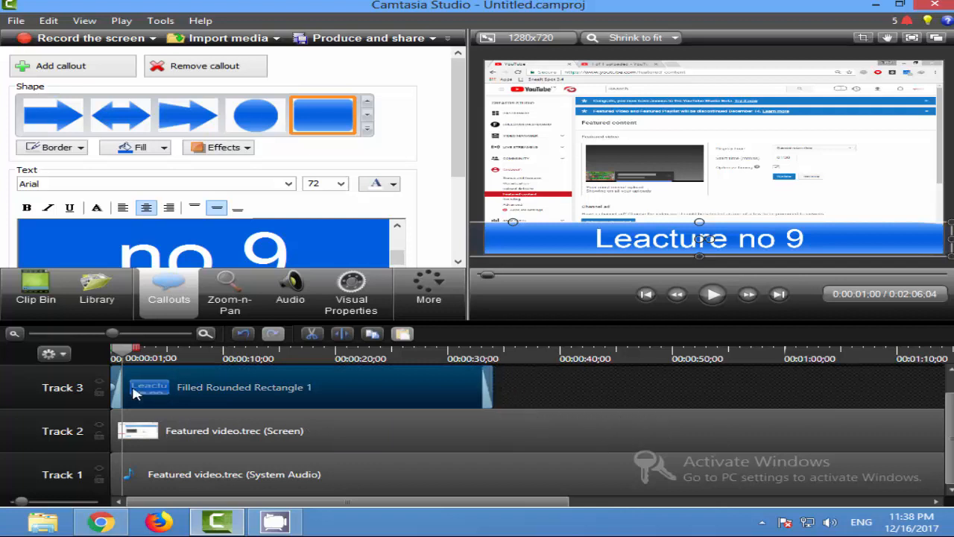
Step: Try stretching the animation to the callout's end and enlarging the callout mid-frame, and delete the animation
{"action": "left_click_drag", "start_coordinate": [114, 386], "coordinate": [488, 379]}
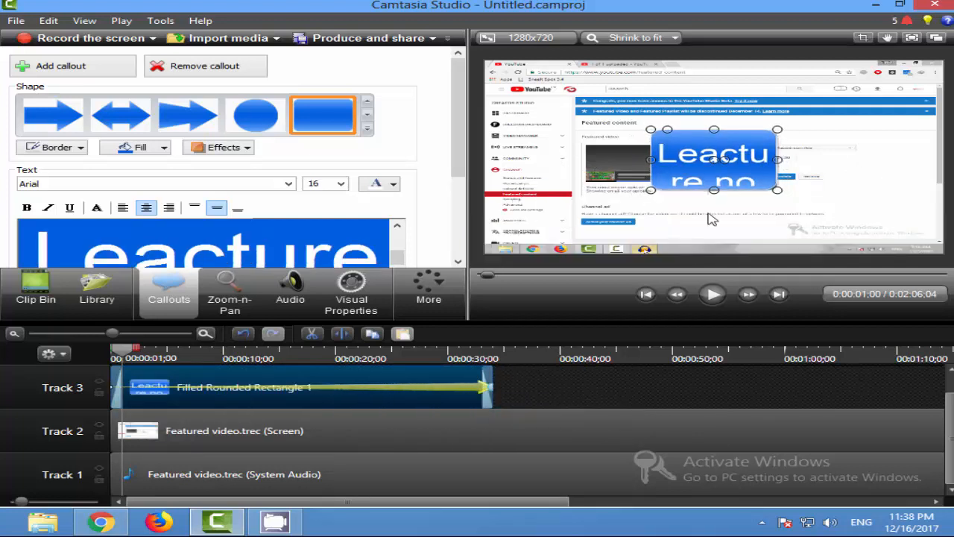
{"action": "left_click_drag", "start_coordinate": [643, 193], "coordinate": [505, 171]}
{"action": "left_click_drag", "start_coordinate": [778, 171], "coordinate": [877, 208]}
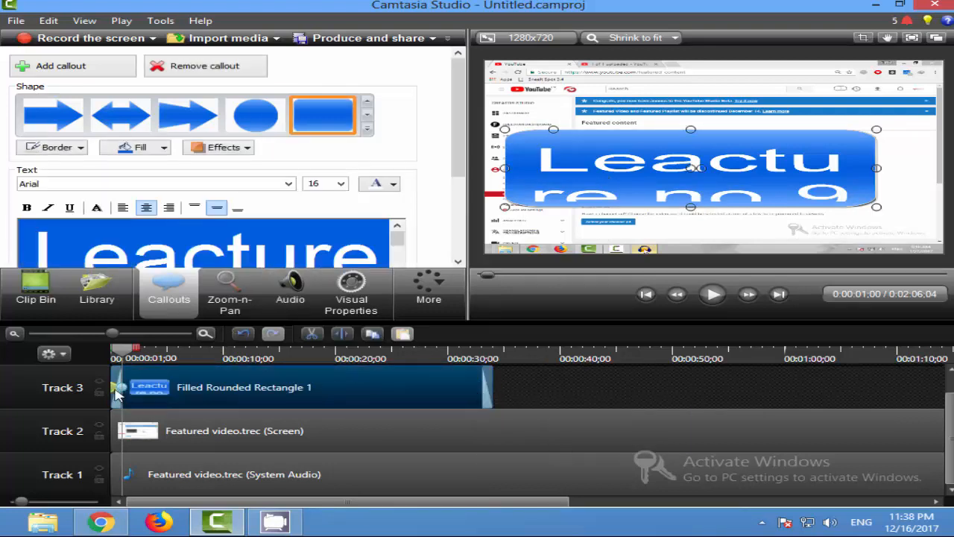
{"action": "key", "text": "Delete"}
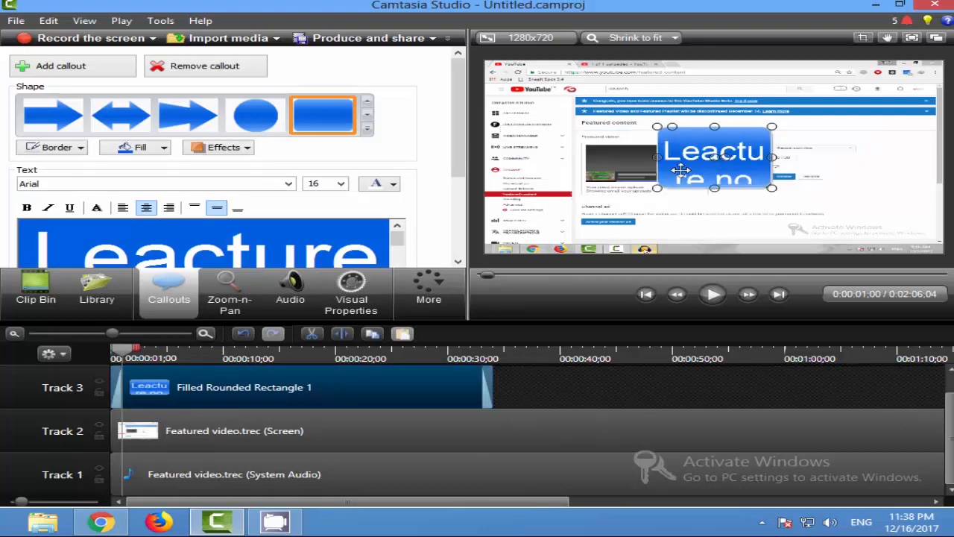
Step: Reposition the callout as a full-width banner along the video's bottom edge, reduce its height and shift it slightly left
{"action": "left_click_drag", "start_coordinate": [679, 170], "coordinate": [510, 239]}
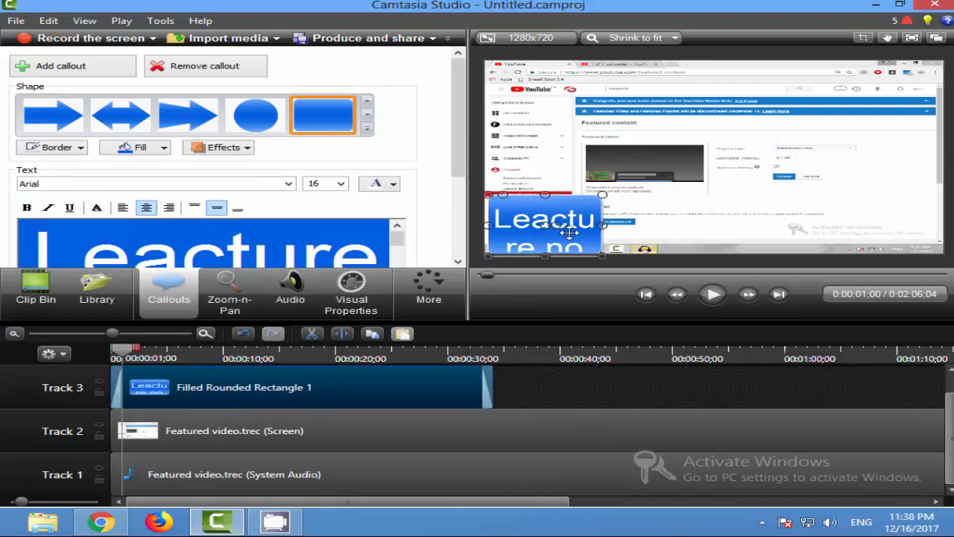
{"action": "left_click_drag", "start_coordinate": [602, 224], "coordinate": [950, 224]}
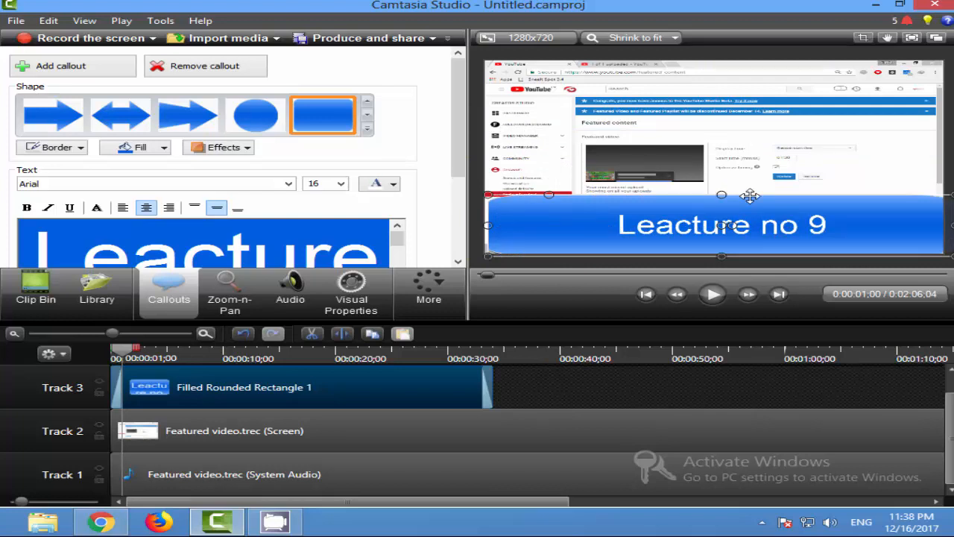
{"action": "left_click_drag", "start_coordinate": [722, 195], "coordinate": [719, 224]}
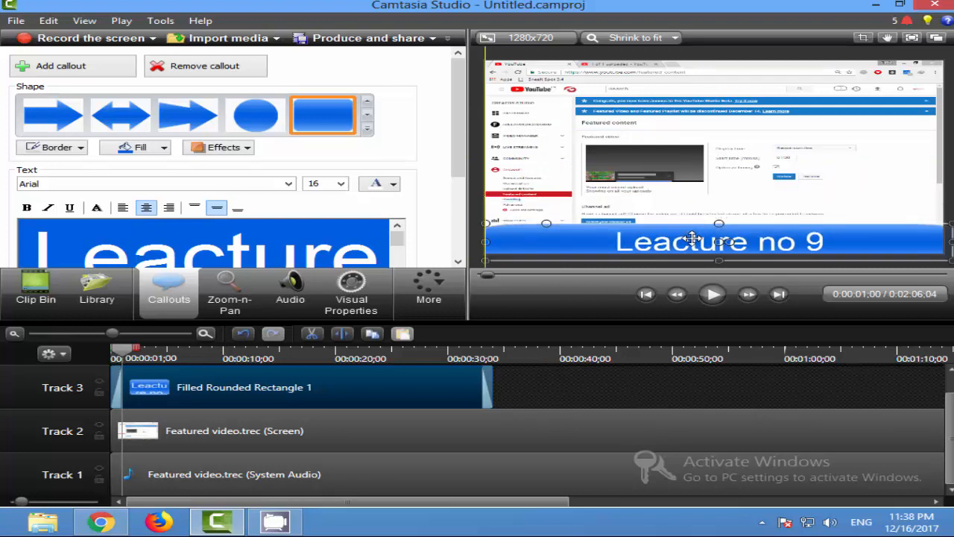
{"action": "left_click_drag", "start_coordinate": [531, 240], "coordinate": [470, 257]}
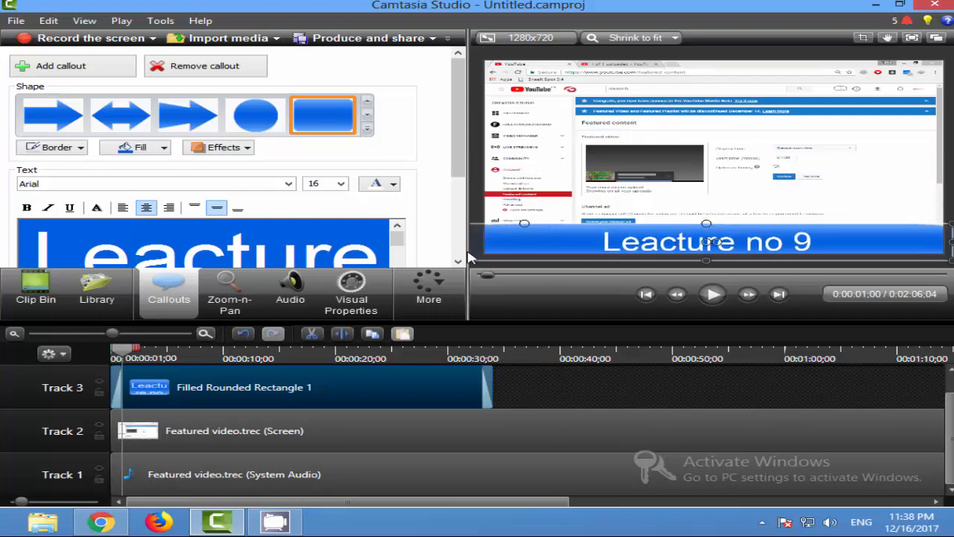
Step: Add a visual animation to the banner callout and stretch it to the callout's end on the timeline
{"action": "left_click", "coordinate": [351, 294]}
{"action": "left_click", "coordinate": [45, 63]}
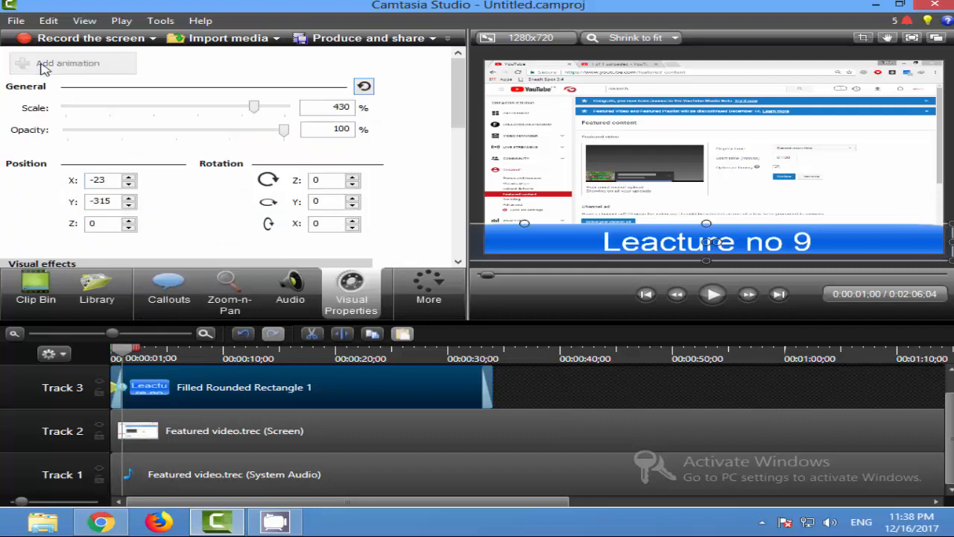
{"action": "left_click_drag", "start_coordinate": [121, 387], "coordinate": [486, 387]}
{"action": "left_click", "coordinate": [597, 252]}
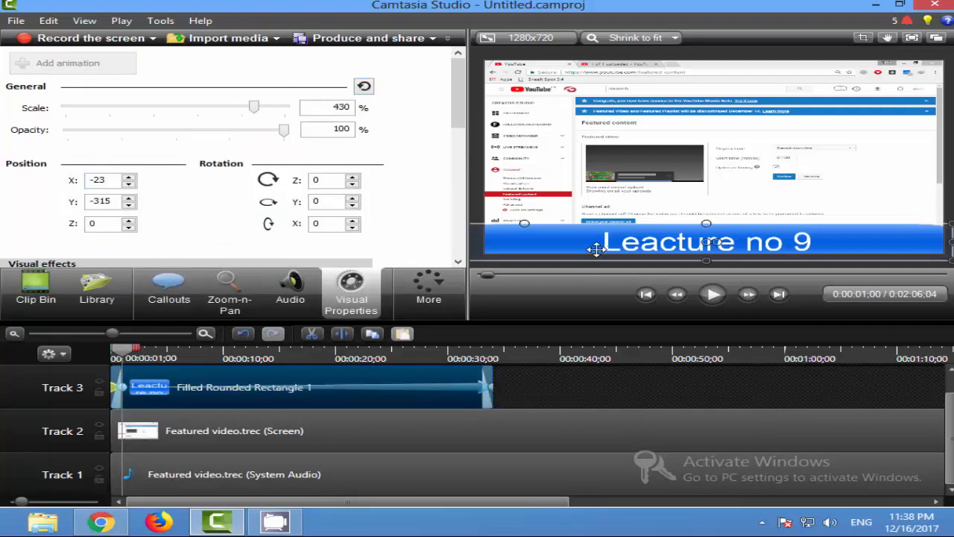
Step: Try moving the banner off the frame's right edge, and delete both visual animations from the callout
{"action": "left_click_drag", "start_coordinate": [598, 243], "coordinate": [953, 245]}
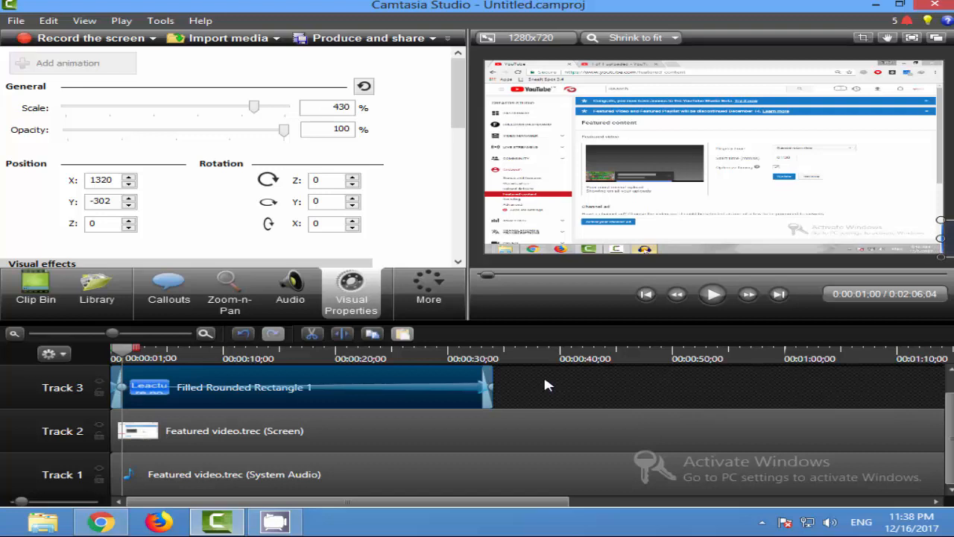
{"action": "left_click", "coordinate": [481, 391]}
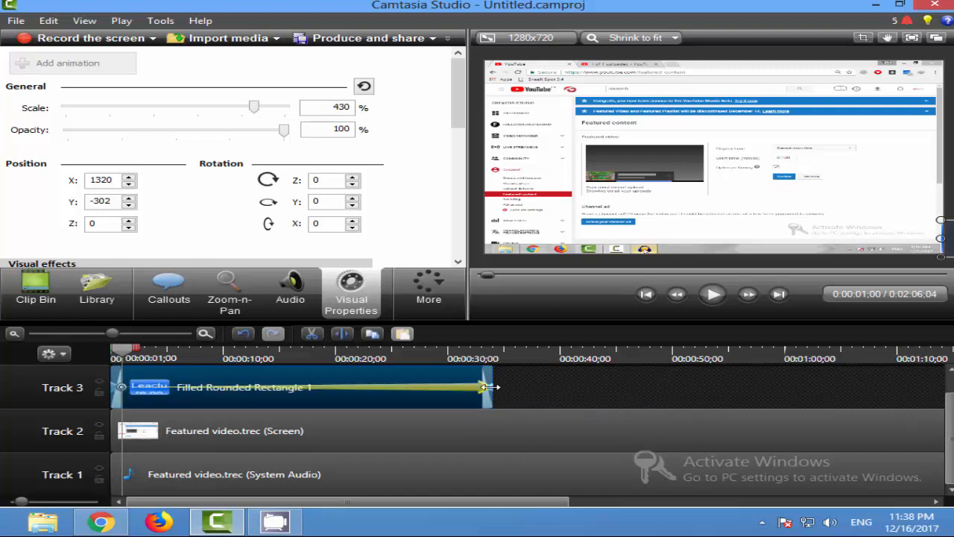
{"action": "right_click", "coordinate": [471, 388]}
{"action": "left_click", "coordinate": [501, 458]}
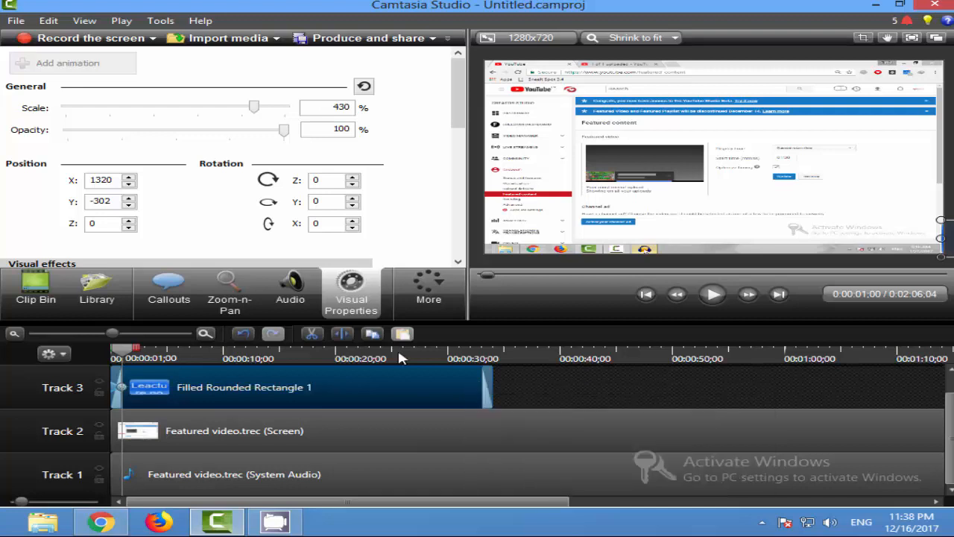
{"action": "right_click", "coordinate": [120, 387]}
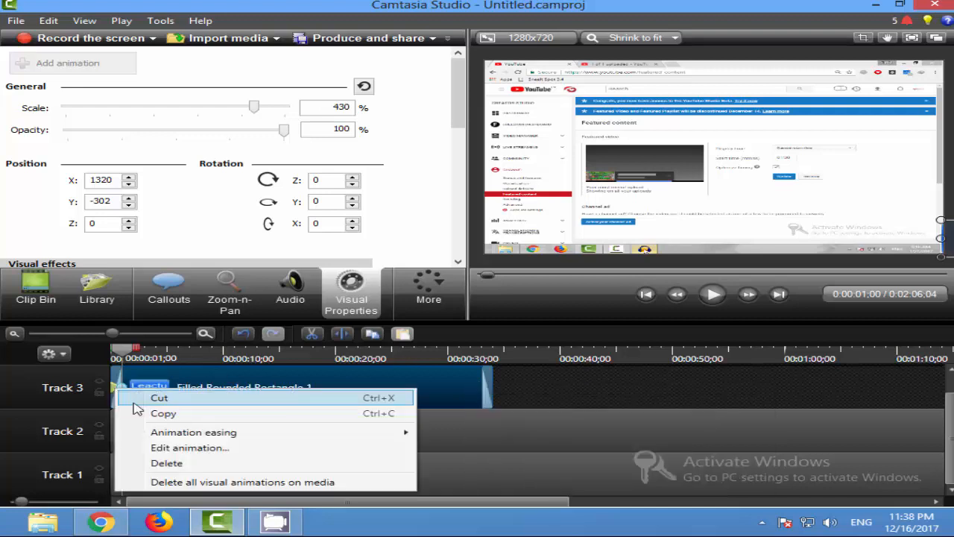
{"action": "left_click", "coordinate": [162, 463]}
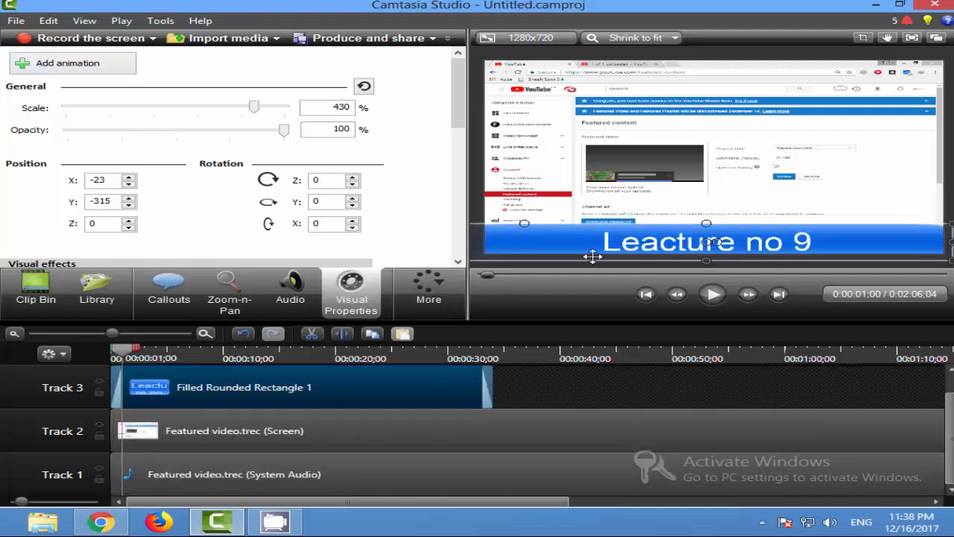
Step: Move the banner horizontally off the video's right edge, to about X 1328, Y -307, and add a visual animation at 1 second
{"action": "left_click_drag", "start_coordinate": [527, 246], "coordinate": [953, 250]}
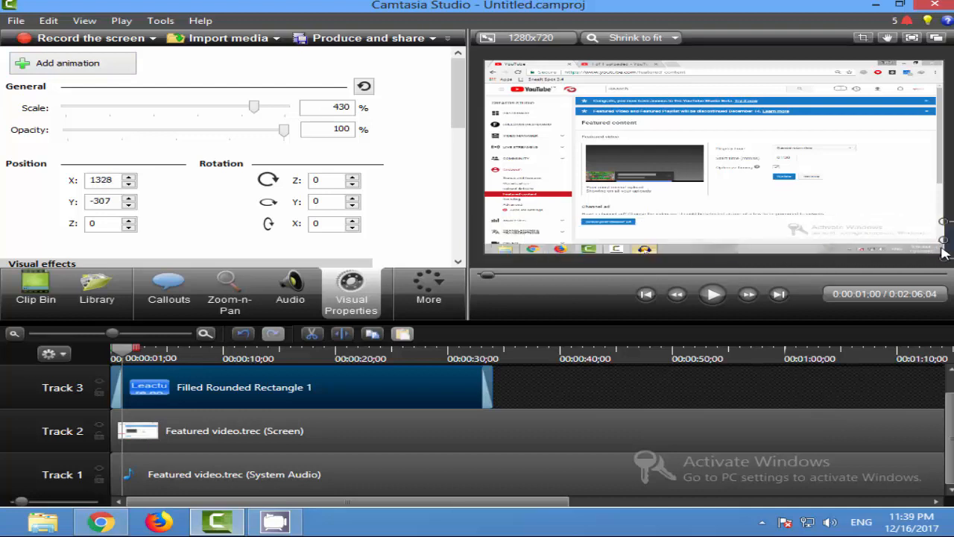
{"action": "left_click", "coordinate": [71, 66]}
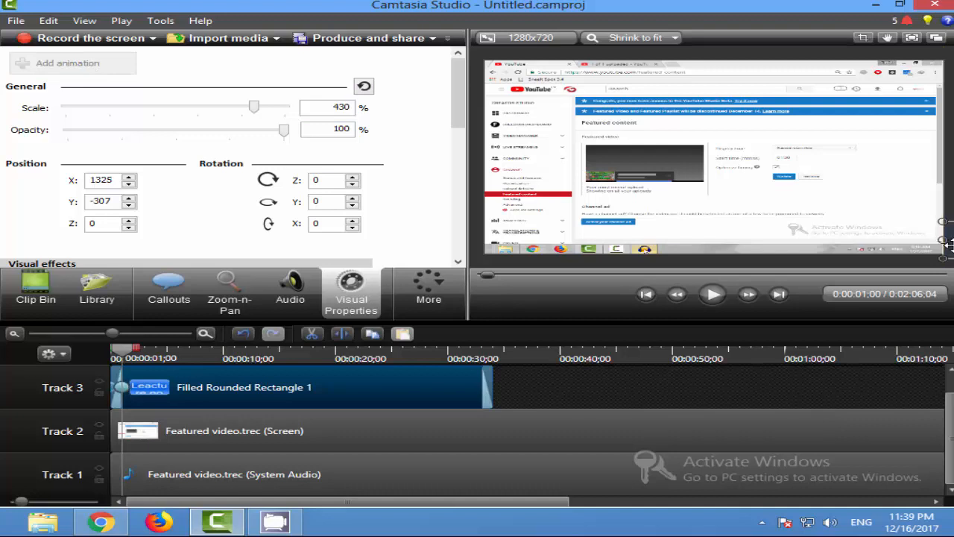
Step: Set the animation's end position by moving the banner straight left until it leaves the frame, at about X -1439
{"action": "key", "text": "Left"}
{"action": "key", "text": "Left"}
{"action": "key", "text": "Left"}
{"action": "key", "text": "Left"}
{"action": "key", "text": "Left"}
{"action": "key", "text": "Left"}
{"action": "key", "text": "Left"}
{"action": "key", "text": "Left"}
{"action": "key", "text": "Left"}
{"action": "key", "text": "Left"}
{"action": "key", "text": "Left"}
{"action": "key", "text": "Left"}
{"action": "key", "text": "Left"}
{"action": "key", "text": "Left"}
{"action": "key", "text": "Left"}
{"action": "key", "text": "Left"}
{"action": "key", "text": "Left"}
{"action": "key", "text": "Left"}
{"action": "key", "text": "Left"}
{"action": "key", "text": "Left"}
{"action": "key", "text": "Left"}
{"action": "key", "text": "Left"}
{"action": "key", "text": "Left"}
{"action": "key", "text": "Left"}
{"action": "key", "text": "Left"}
{"action": "key", "text": "Left"}
{"action": "key", "text": "Left"}
{"action": "key", "text": "Left"}
{"action": "key", "text": "Left"}
{"action": "key", "text": "Left"}
{"action": "key", "text": "Left"}
{"action": "key", "text": "Left"}
{"action": "key", "text": "Left"}
{"action": "key", "text": "Left"}
{"action": "key", "text": "Left"}
{"action": "key", "text": "Left"}
{"action": "key", "text": "Left"}
{"action": "key", "text": "Left"}
{"action": "key", "text": "Left"}
{"action": "key", "text": "Left"}
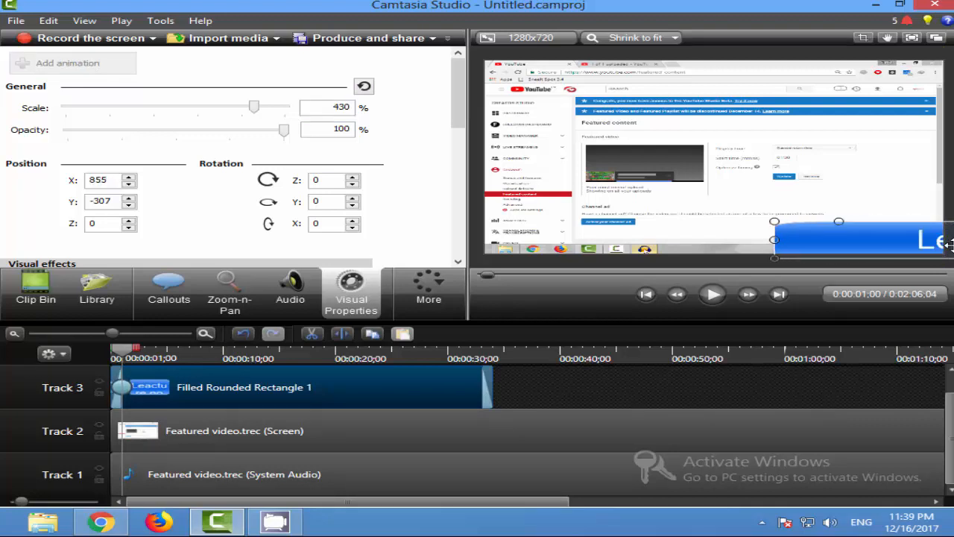
{"action": "key", "text": "Left"}
{"action": "key", "text": "Left"}
{"action": "key", "text": "Left"}
{"action": "key", "text": "Left"}
{"action": "key", "text": "Left"}
{"action": "key", "text": "Left"}
{"action": "key", "text": "Left"}
{"action": "key", "text": "Left"}
{"action": "key", "text": "Left"}
{"action": "key", "text": "Left"}
{"action": "key", "text": "Left"}
{"action": "key", "text": "Left"}
{"action": "key", "text": "Left"}
{"action": "key", "text": "Left"}
{"action": "key", "text": "Left"}
{"action": "key", "text": "Left"}
{"action": "key", "text": "Left"}
{"action": "key", "text": "Left"}
{"action": "key", "text": "Left"}
{"action": "key", "text": "Left"}
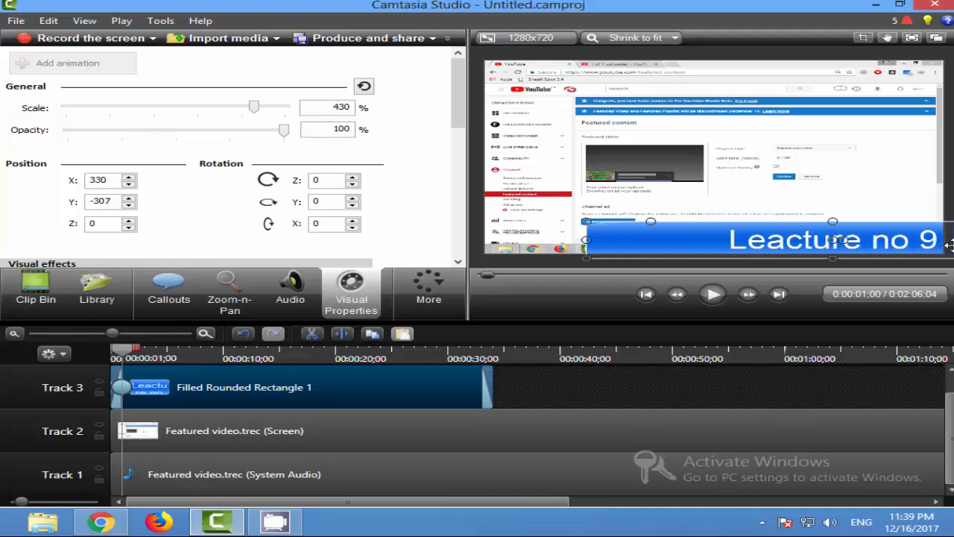
{"action": "key", "text": "Left"}
{"action": "key", "text": "Left"}
{"action": "key", "text": "Left"}
{"action": "key", "text": "Left"}
{"action": "key", "text": "Left"}
{"action": "key", "text": "Left"}
{"action": "key", "text": "Left"}
{"action": "key", "text": "Left"}
{"action": "key", "text": "Left"}
{"action": "key", "text": "Left"}
{"action": "key", "text": "Left"}
{"action": "key", "text": "Left"}
{"action": "key", "text": "Left"}
{"action": "key", "text": "Left"}
{"action": "key", "text": "Left"}
{"action": "key", "text": "Left"}
{"action": "key", "text": "Left"}
{"action": "key", "text": "Left"}
{"action": "key", "text": "Left"}
{"action": "key", "text": "Left"}
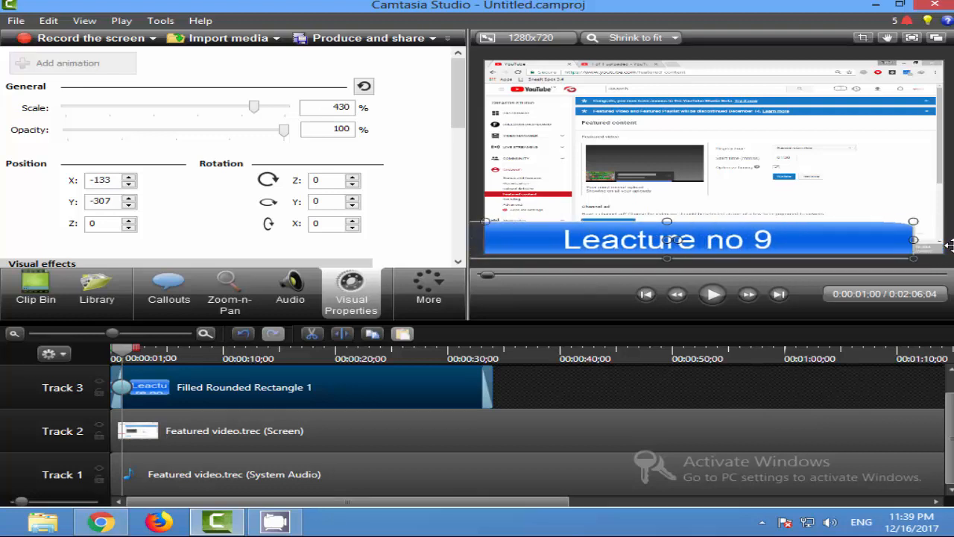
{"action": "key", "text": "Left"}
{"action": "key", "text": "Left"}
{"action": "key", "text": "Left"}
{"action": "key", "text": "Left"}
{"action": "key", "text": "Left"}
{"action": "key", "text": "Left"}
{"action": "key", "text": "Left"}
{"action": "key", "text": "Left"}
{"action": "key", "text": "Left"}
{"action": "key", "text": "Left"}
{"action": "key", "text": "Left"}
{"action": "key", "text": "Left"}
{"action": "key", "text": "Left"}
{"action": "key", "text": "Left"}
{"action": "key", "text": "Left"}
{"action": "key", "text": "Left"}
{"action": "key", "text": "Left"}
{"action": "key", "text": "Left"}
{"action": "key", "text": "Left"}
{"action": "key", "text": "Left"}
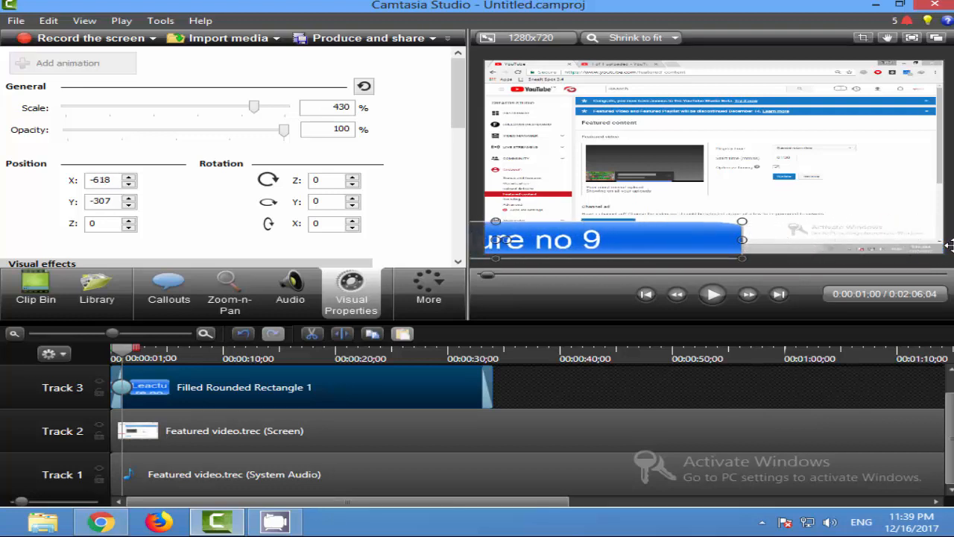
{"action": "key", "text": "Left"}
{"action": "key", "text": "Left"}
{"action": "key", "text": "Left"}
{"action": "key", "text": "Left"}
{"action": "key", "text": "Left"}
{"action": "key", "text": "Left"}
{"action": "key", "text": "Left"}
{"action": "key", "text": "Left"}
{"action": "key", "text": "Left"}
{"action": "key", "text": "Left"}
{"action": "key", "text": "Left"}
{"action": "key", "text": "Left"}
{"action": "key", "text": "Left"}
{"action": "key", "text": "Left"}
{"action": "key", "text": "Left"}
{"action": "key", "text": "Left"}
{"action": "key", "text": "Left"}
{"action": "key", "text": "Left"}
{"action": "key", "text": "Left"}
{"action": "key", "text": "Left"}
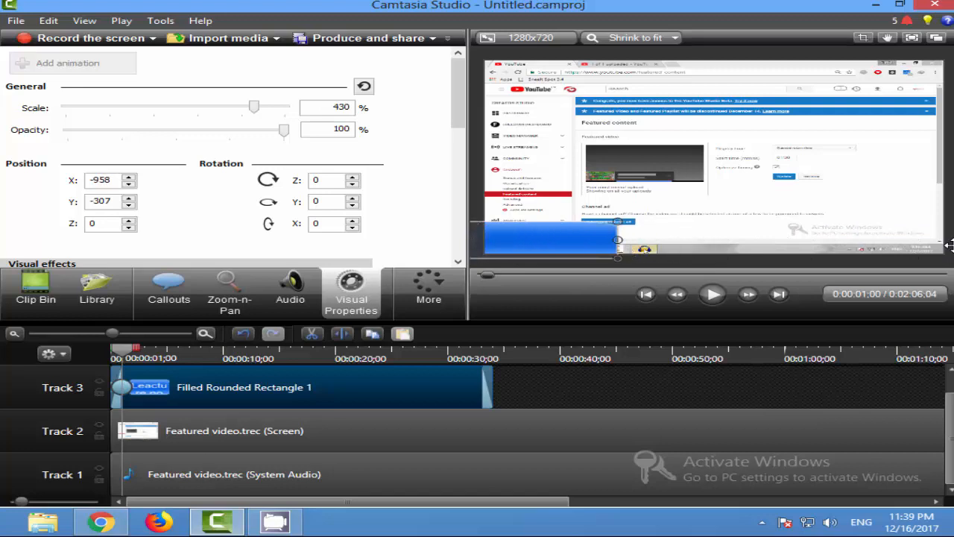
{"action": "key", "text": "Left"}
{"action": "key", "text": "Left"}
{"action": "key", "text": "Left"}
{"action": "key", "text": "Left"}
{"action": "key", "text": "Left"}
{"action": "key", "text": "Left"}
{"action": "key", "text": "Left"}
{"action": "key", "text": "Left"}
{"action": "key", "text": "Left"}
{"action": "key", "text": "Left"}
{"action": "key", "text": "Left"}
{"action": "key", "text": "Left"}
{"action": "key", "text": "Left"}
{"action": "key", "text": "Left"}
{"action": "key", "text": "Left"}
{"action": "key", "text": "Left"}
{"action": "key", "text": "Left"}
{"action": "key", "text": "Left"}
{"action": "key", "text": "Left"}
{"action": "key", "text": "Left"}
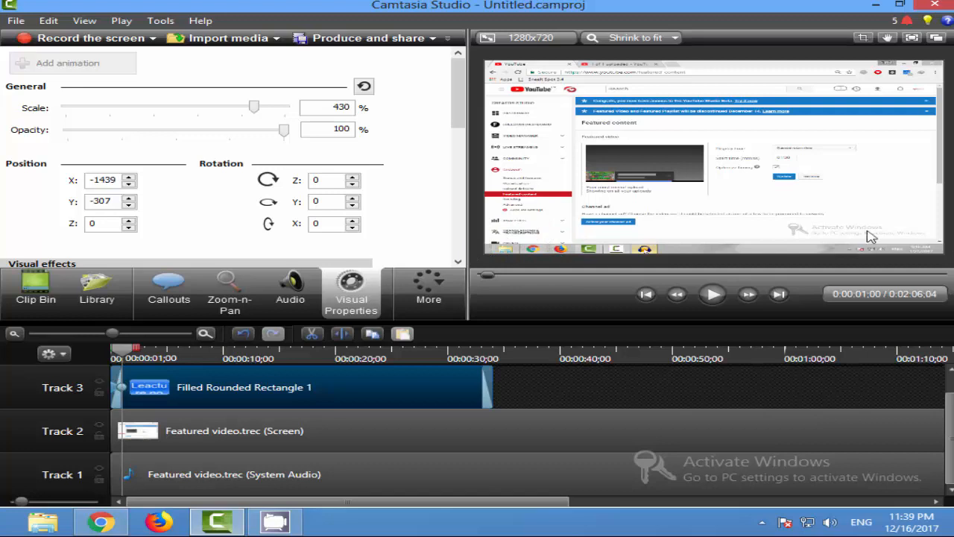
Step: Extend the banner's animation to about 27 seconds on the timeline and preview the scrolling at several points
{"action": "left_click_drag", "start_coordinate": [123, 387], "coordinate": [410, 388]}
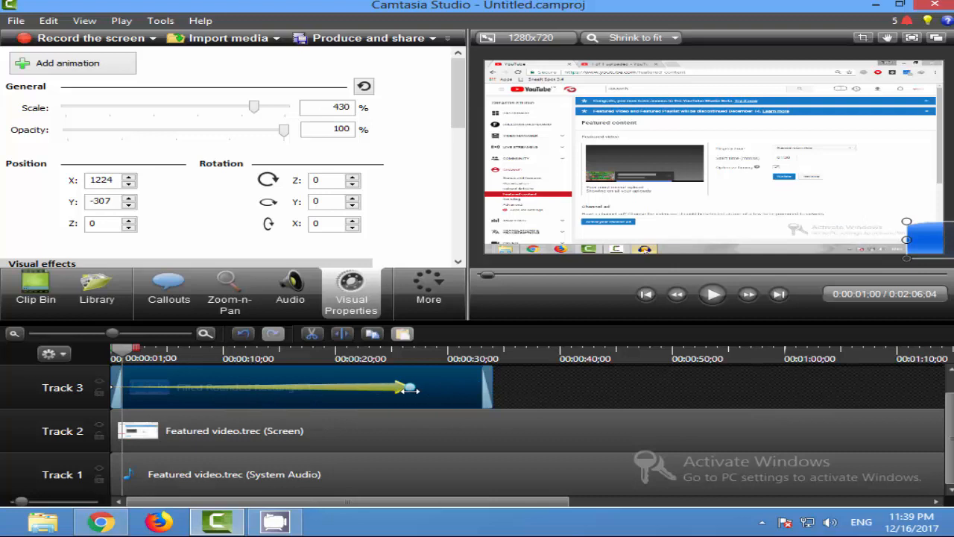
{"action": "left_click", "coordinate": [730, 293]}
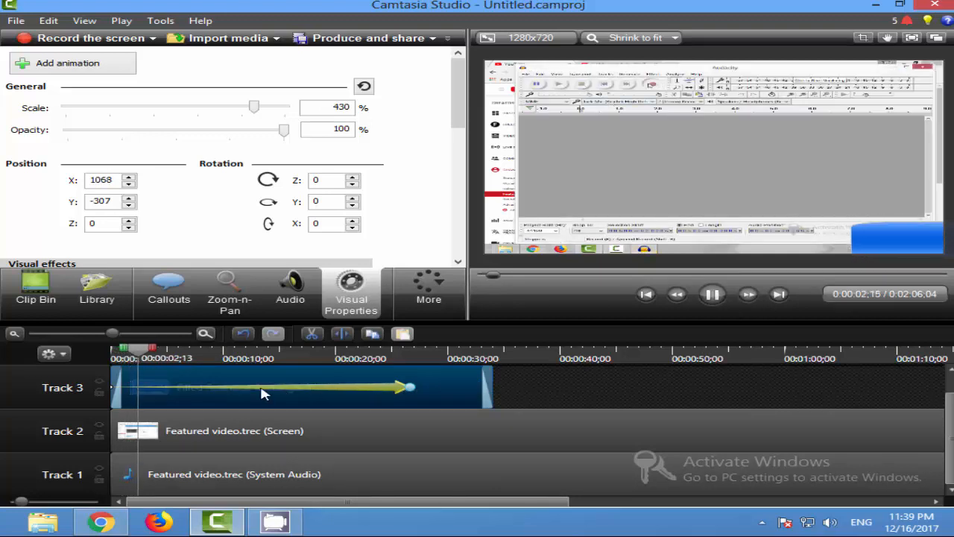
{"action": "left_click", "coordinate": [325, 351]}
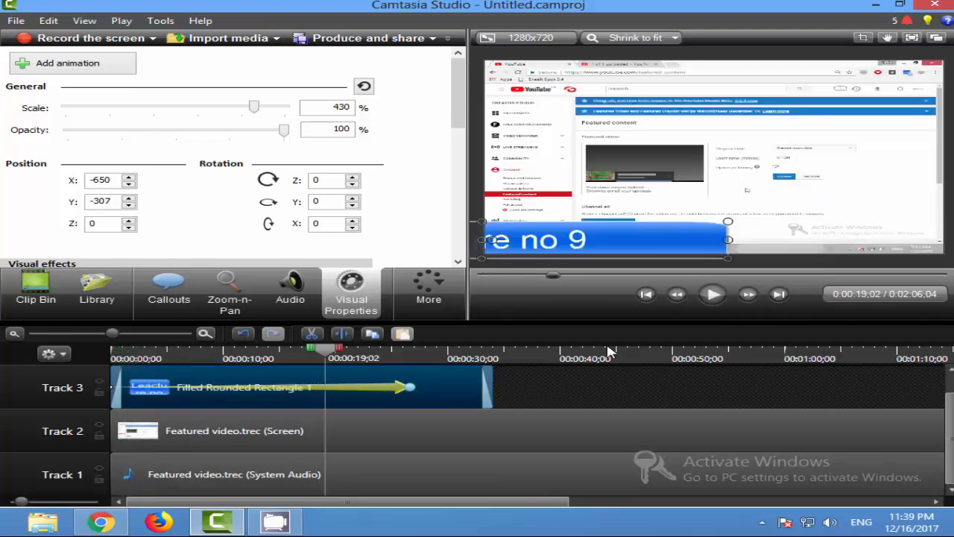
{"action": "left_click", "coordinate": [286, 350]}
{"action": "left_click", "coordinate": [708, 302]}
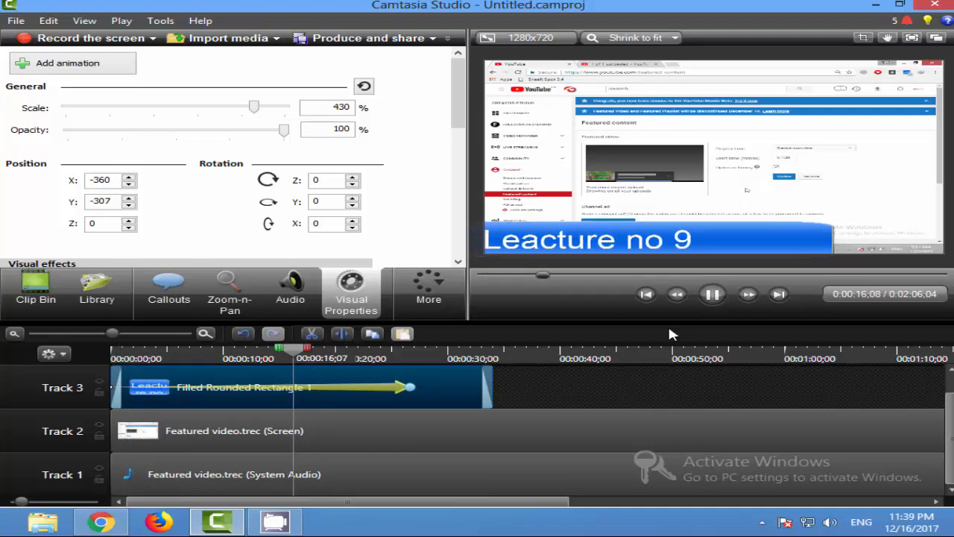
Step: At 0:00:17;23, set the banner's scale to 500% and opacity to 32%, and shift its X position to -509
{"action": "left_click_drag", "start_coordinate": [254, 107], "coordinate": [141, 137]}
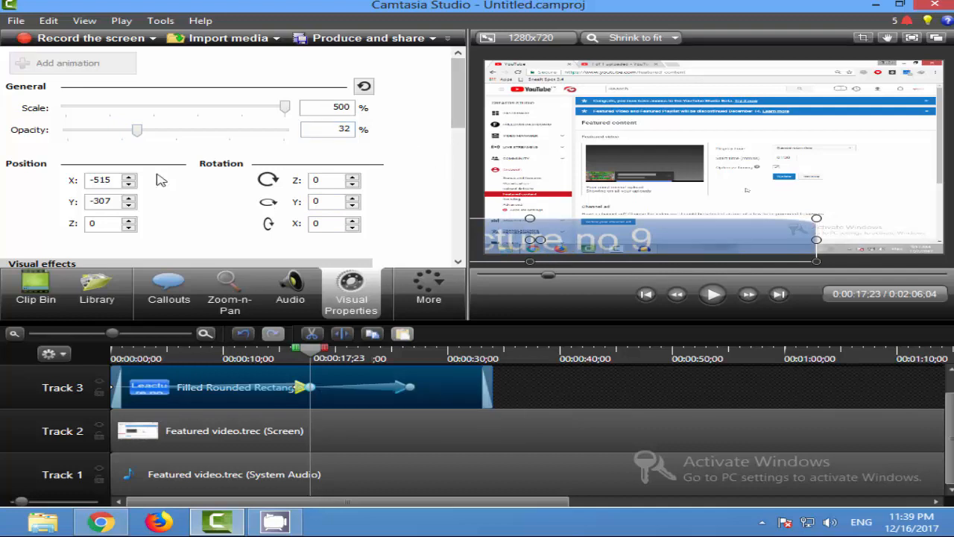
{"action": "left_click", "coordinate": [129, 176]}
{"action": "left_click", "coordinate": [129, 177]}
{"action": "left_click", "coordinate": [129, 176]}
{"action": "left_click", "coordinate": [129, 177]}
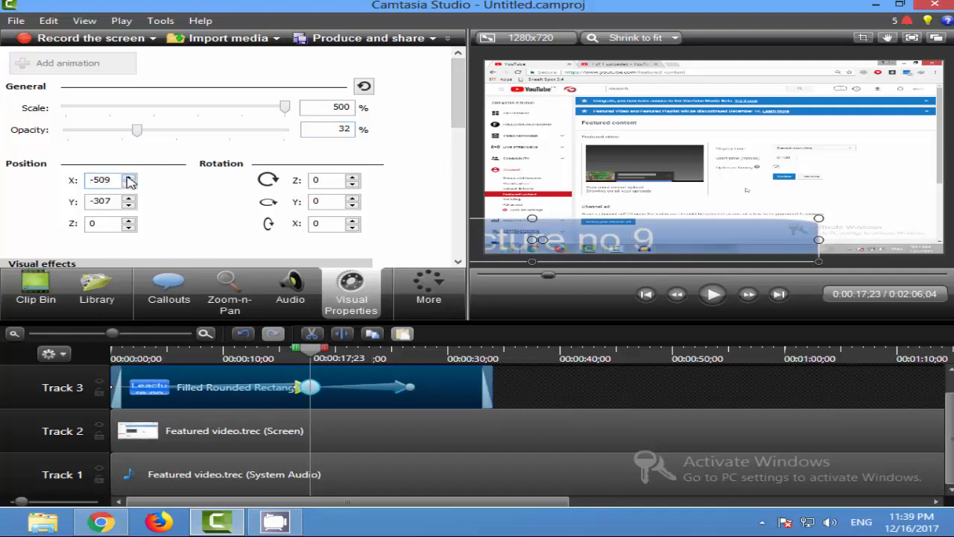
Step: Set the banner's rotation to Z 3, Y 50 and X 6 at 0:00:17;23
{"action": "left_click", "coordinate": [129, 177]}
{"action": "left_click", "coordinate": [129, 176]}
{"action": "left_click", "coordinate": [353, 177]}
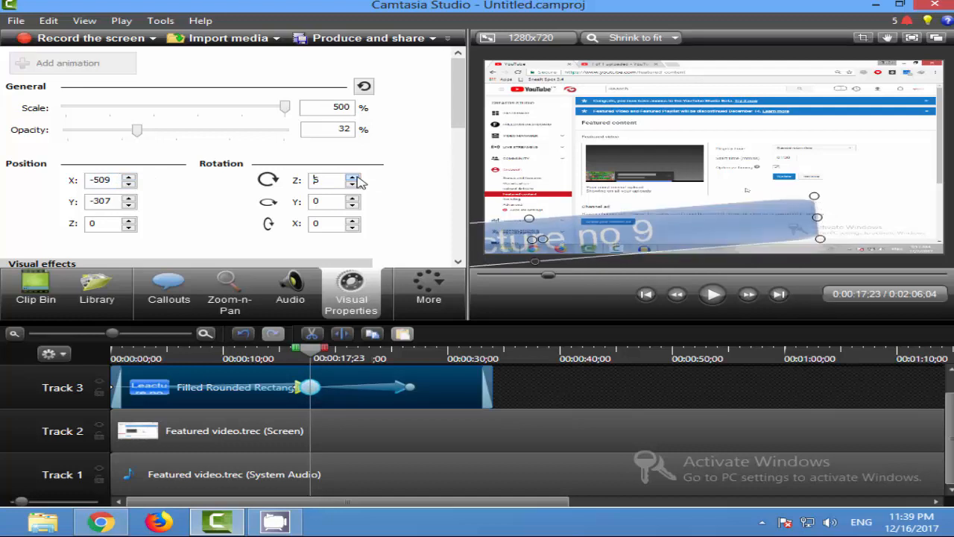
{"action": "left_click", "coordinate": [352, 184]}
{"action": "left_click", "coordinate": [352, 184]}
{"action": "left_click", "coordinate": [352, 184]}
{"action": "left_click", "coordinate": [352, 199]}
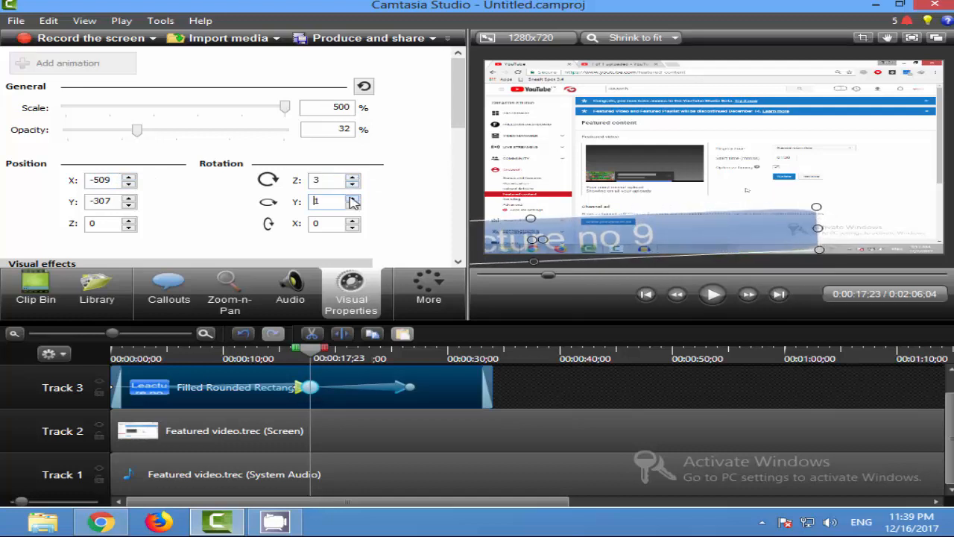
{"action": "left_click", "coordinate": [353, 198]}
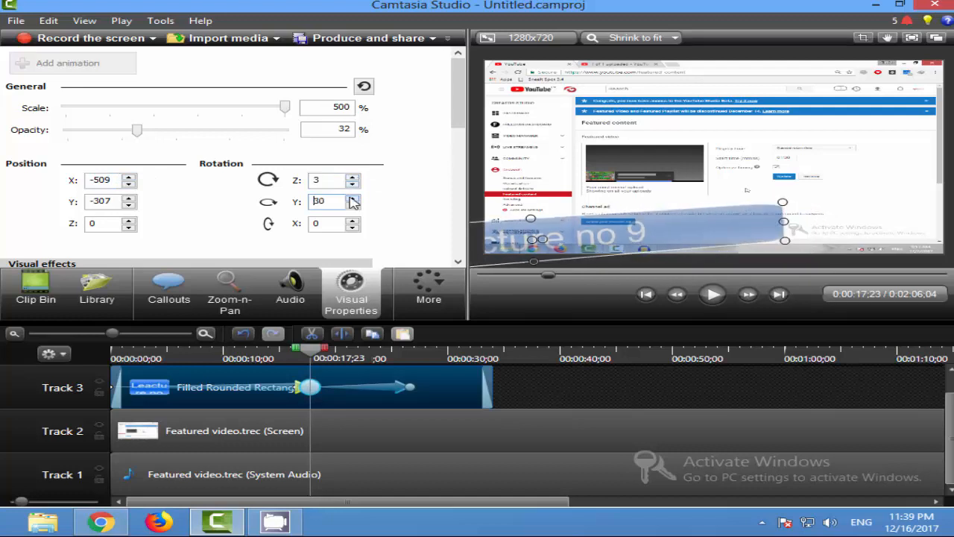
{"action": "left_click", "coordinate": [354, 221]}
{"action": "left_click", "coordinate": [354, 221]}
{"action": "left_click", "coordinate": [353, 221]}
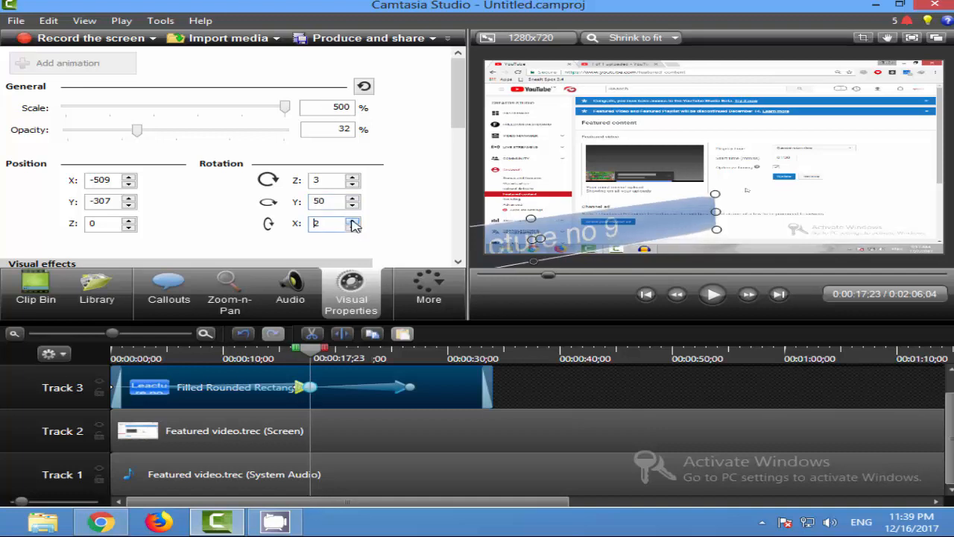
Step: Set the banner's Z position to 14
{"action": "left_click", "coordinate": [129, 220]}
{"action": "left_click", "coordinate": [129, 220]}
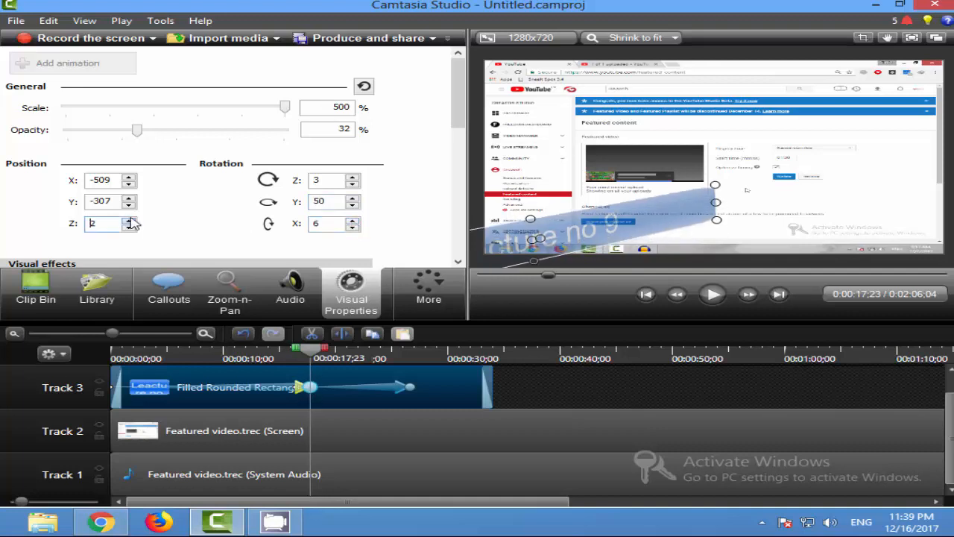
{"action": "left_click", "coordinate": [129, 220]}
{"action": "left_click", "coordinate": [129, 220]}
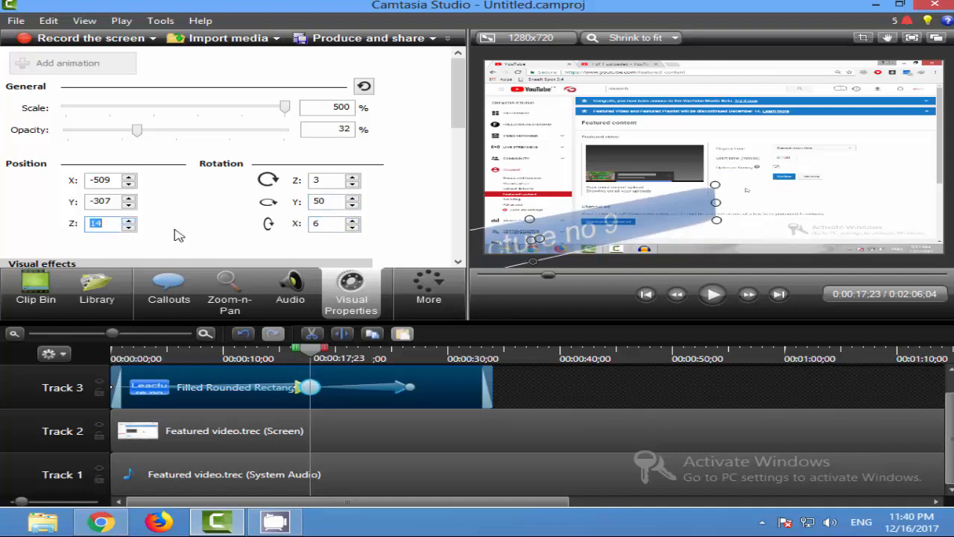
Step: Adjust the banner's drop shadow to distance 0, direction 314 and opacity 0
{"action": "scroll", "coordinate": [444, 190], "scroll_direction": "down", "scroll_amount": 5}
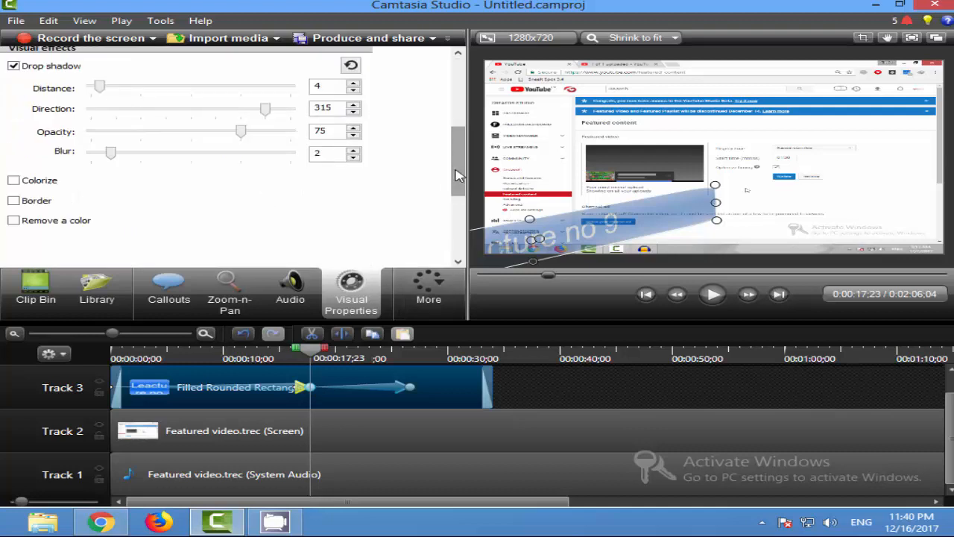
{"action": "scroll", "coordinate": [454, 157], "scroll_direction": "up", "scroll_amount": 1}
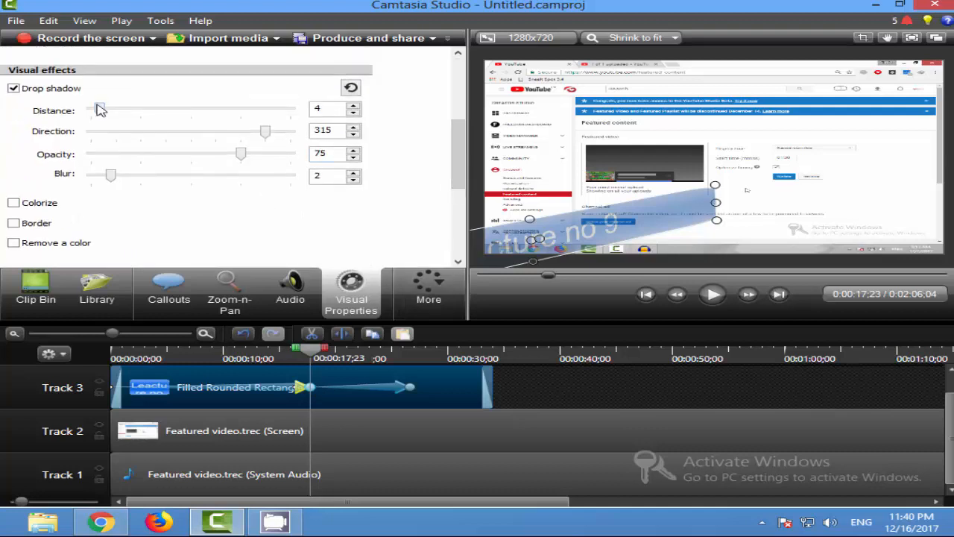
{"action": "mouse_move", "coordinate": [100, 110]}
{"action": "left_mouse_down"}
{"action": "mouse_move", "coordinate": [293, 117]}
{"action": "mouse_move", "coordinate": [87, 109]}
{"action": "left_mouse_up"}
{"action": "left_click_drag", "start_coordinate": [265, 131], "coordinate": [110, 185]}
Step: Enable the Colorize effect on the banner with a red color and an amount of 100
{"action": "left_click", "coordinate": [39, 202]}
{"action": "scroll", "coordinate": [107, 178], "scroll_direction": "down", "scroll_amount": 2}
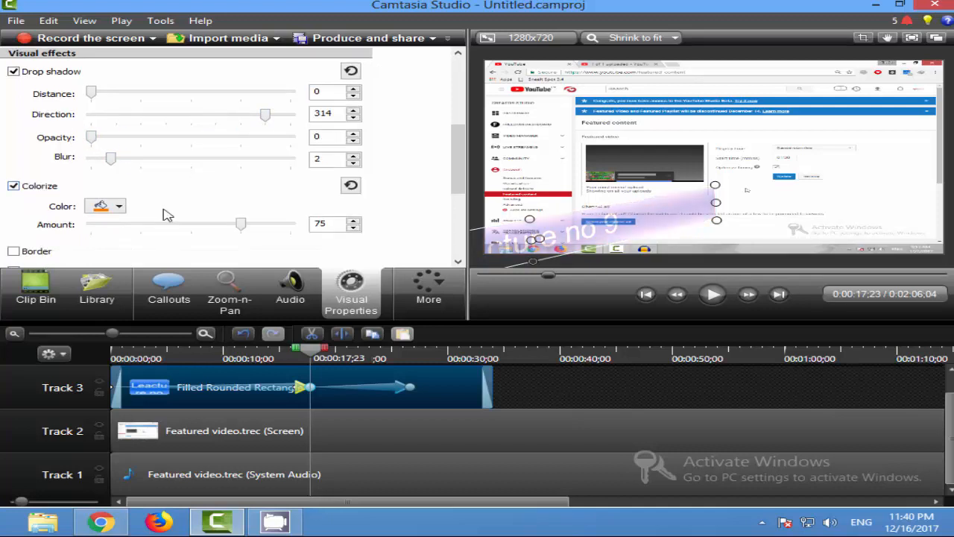
{"action": "left_click", "coordinate": [107, 186]}
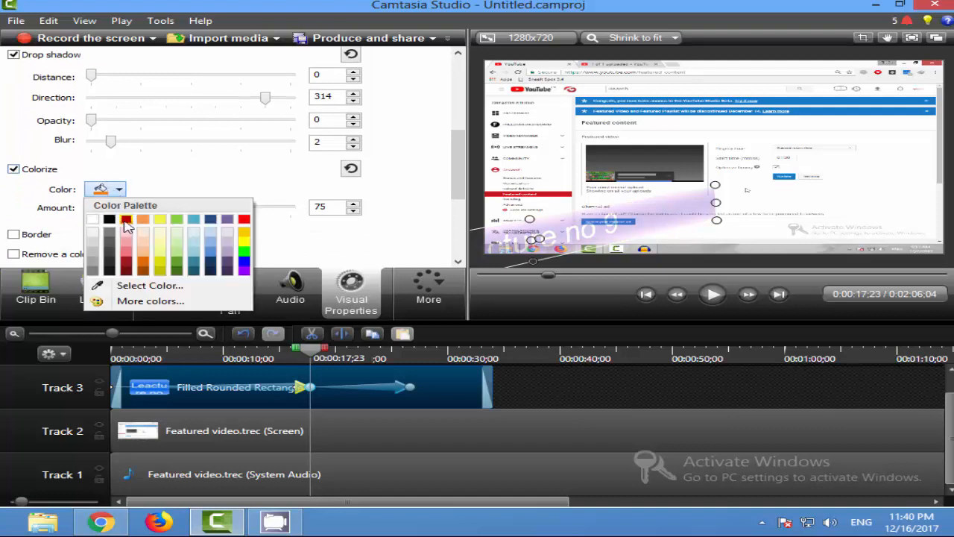
{"action": "left_click", "coordinate": [158, 221]}
{"action": "left_click_drag", "start_coordinate": [240, 206], "coordinate": [291, 207]}
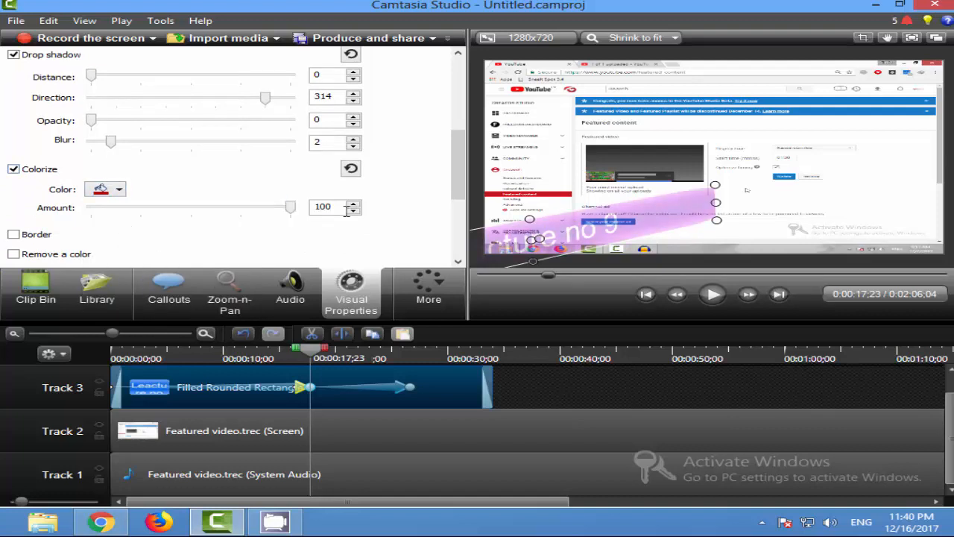
Step: Add a border to the banner with thickness 10, trying yellow before choosing red
{"action": "left_click", "coordinate": [37, 235]}
{"action": "scroll", "coordinate": [236, 250], "scroll_direction": "down", "scroll_amount": 2}
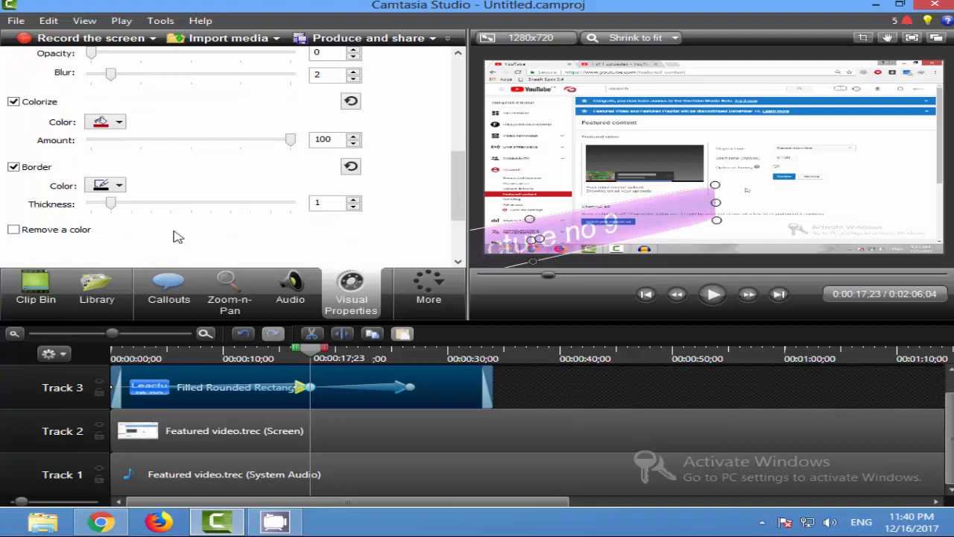
{"action": "left_click_drag", "start_coordinate": [109, 203], "coordinate": [291, 203]}
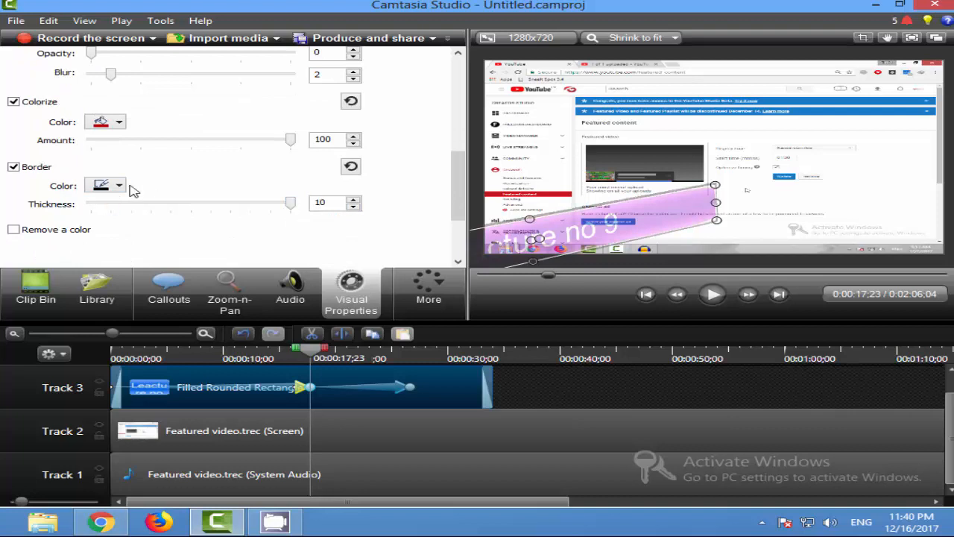
{"action": "left_click", "coordinate": [120, 187]}
{"action": "left_click", "coordinate": [170, 213]}
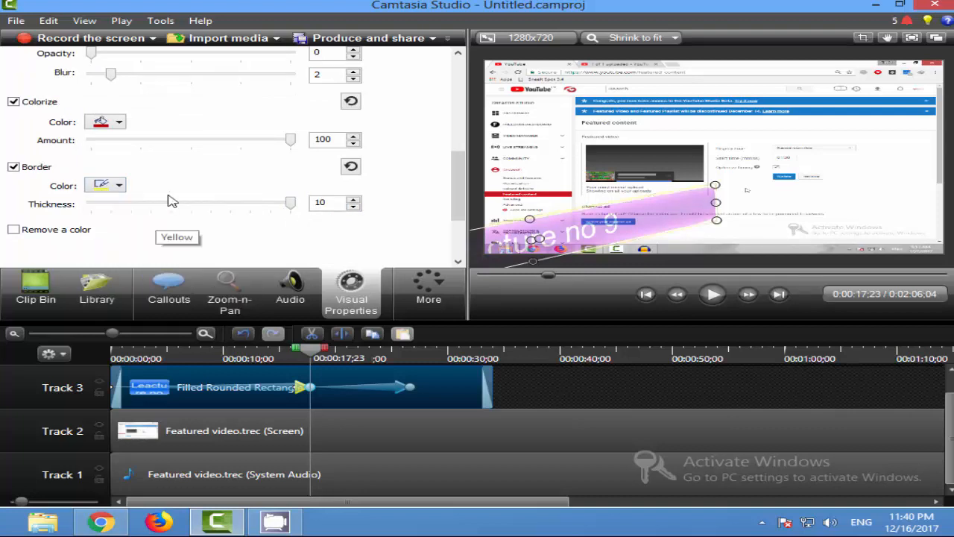
{"action": "left_click", "coordinate": [118, 187]}
{"action": "left_click", "coordinate": [128, 219]}
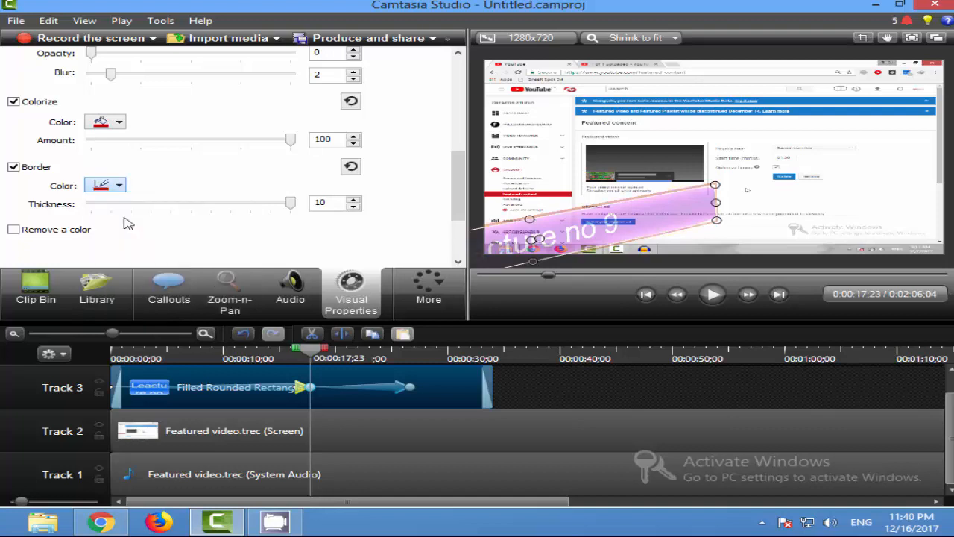
{"action": "mouse_move", "coordinate": [286, 206]}
{"action": "left_mouse_down"}
{"action": "mouse_move", "coordinate": [278, 206]}
{"action": "mouse_move", "coordinate": [290, 205]}
{"action": "left_mouse_up"}
Step: Enable the Remove a color effect on the banner and choose light blue as the color to remove
{"action": "left_click", "coordinate": [14, 229]}
{"action": "scroll", "coordinate": [84, 242], "scroll_direction": "down", "scroll_amount": 3}
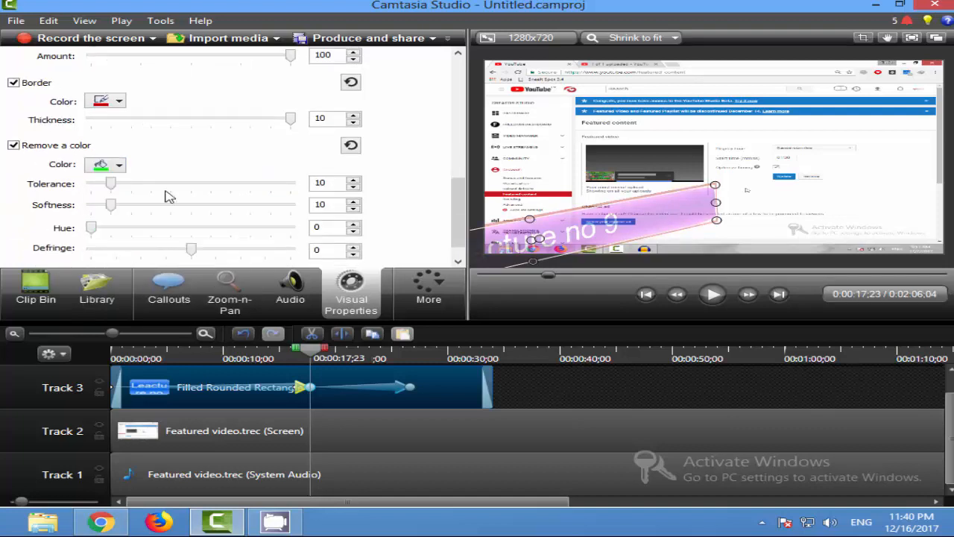
{"action": "scroll", "coordinate": [165, 199], "scroll_direction": "down", "scroll_amount": 1}
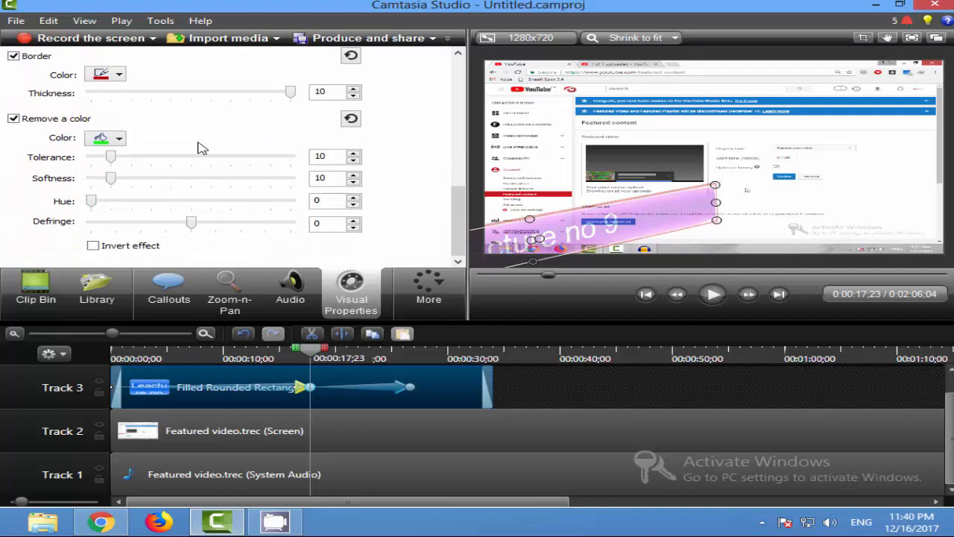
{"action": "scroll", "coordinate": [85, 239], "scroll_direction": "up", "scroll_amount": 3}
{"action": "scroll", "coordinate": [90, 246], "scroll_direction": "down", "scroll_amount": 3}
{"action": "left_click", "coordinate": [106, 140]}
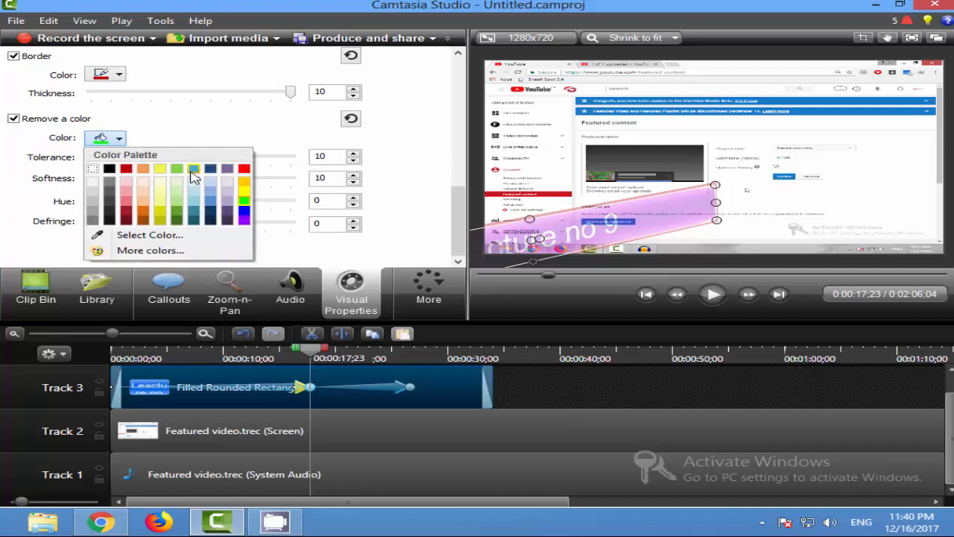
{"action": "left_click", "coordinate": [194, 138]}
{"action": "left_click", "coordinate": [99, 139]}
{"action": "left_click", "coordinate": [195, 170]}
{"action": "left_click", "coordinate": [782, 104]}
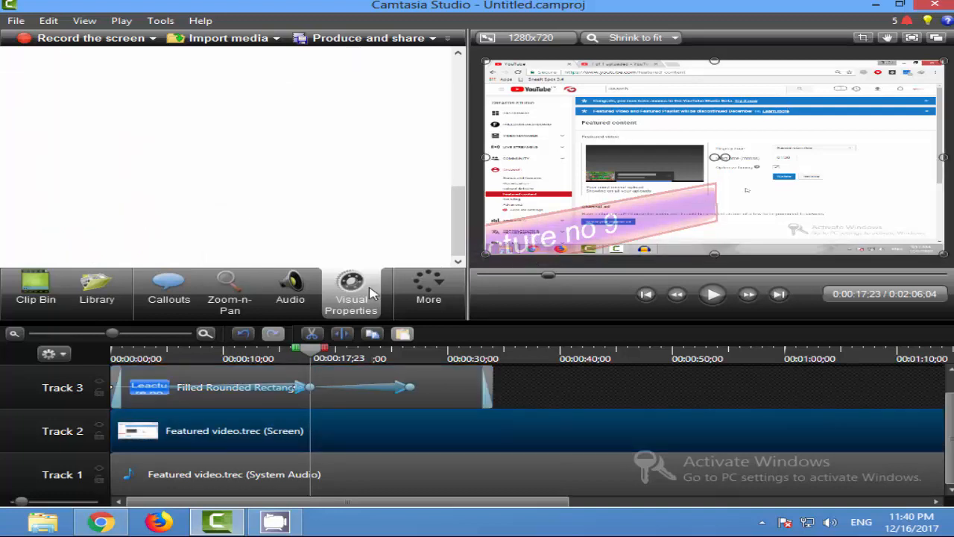
Step: Reselect the banner's first animation at 0:00:17;22 and set Remove a color to light blue with tolerance 100
{"action": "double_click", "coordinate": [446, 373]}
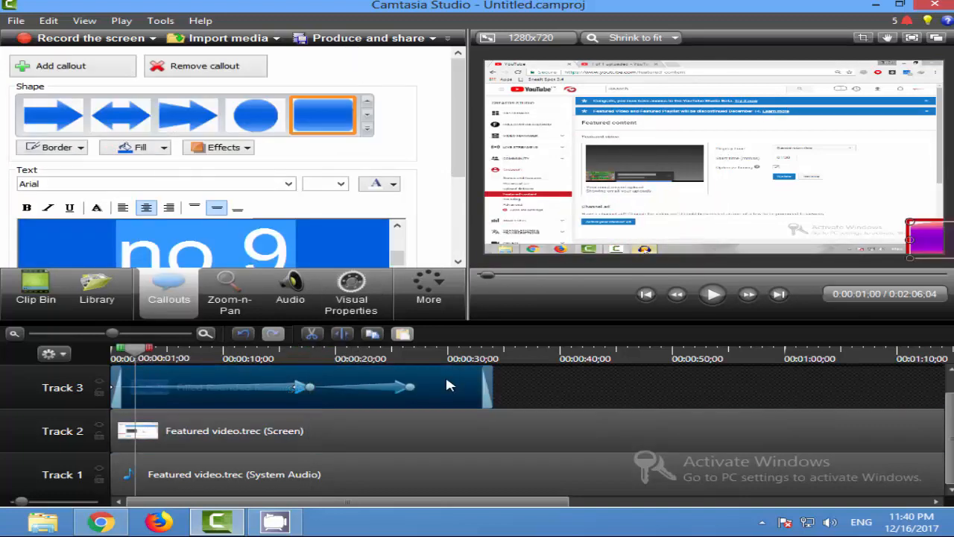
{"action": "left_click", "coordinate": [273, 388]}
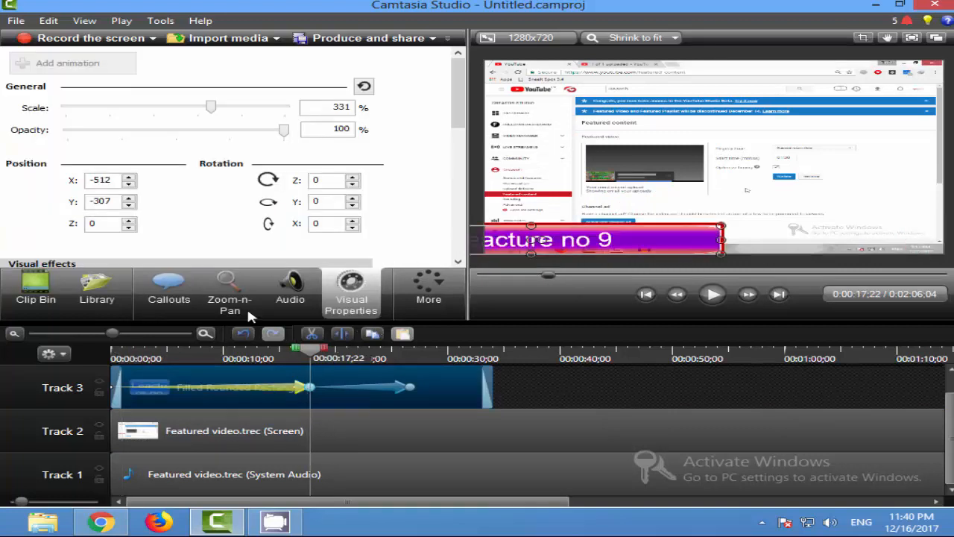
{"action": "left_click_drag", "start_coordinate": [458, 84], "coordinate": [459, 216]}
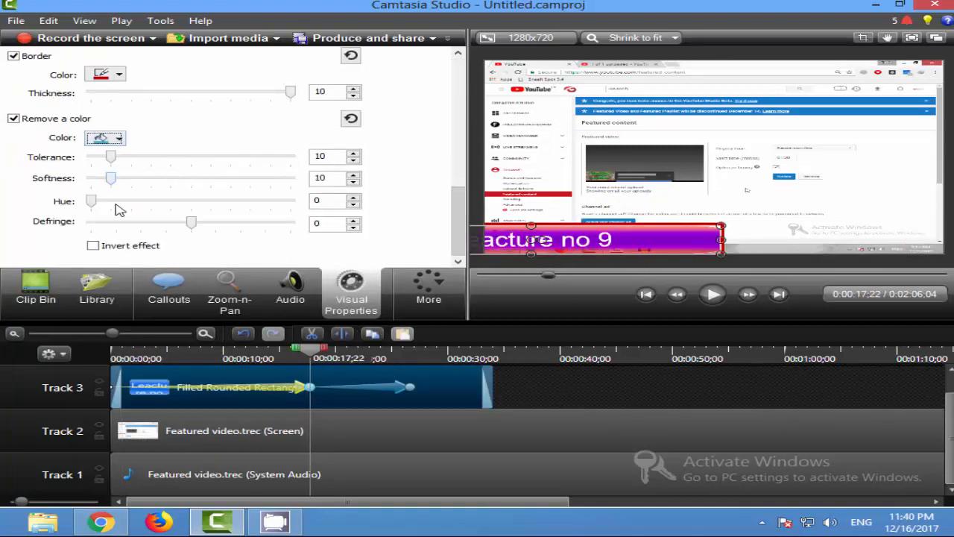
{"action": "left_click", "coordinate": [110, 139]}
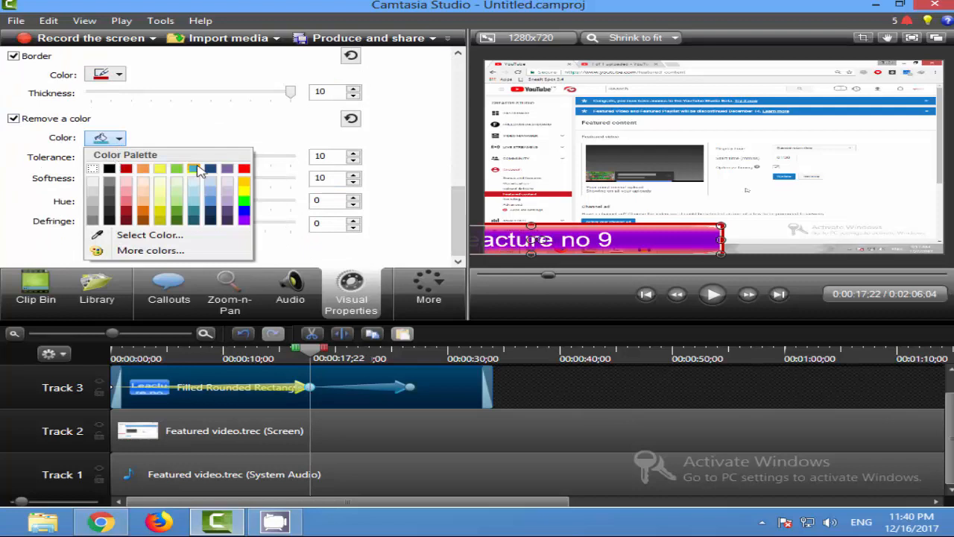
{"action": "left_click", "coordinate": [195, 170]}
{"action": "left_click", "coordinate": [207, 133]}
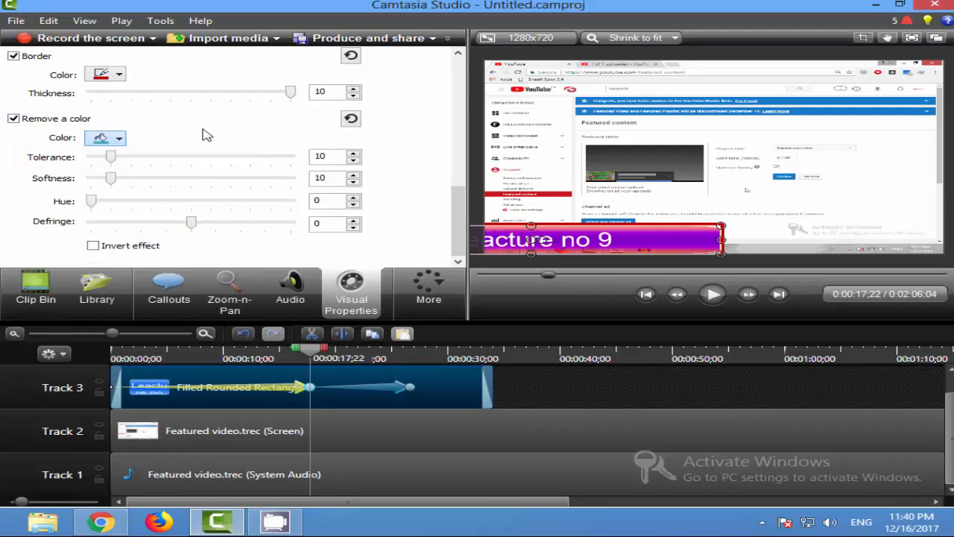
{"action": "left_click_drag", "start_coordinate": [111, 159], "coordinate": [297, 169]}
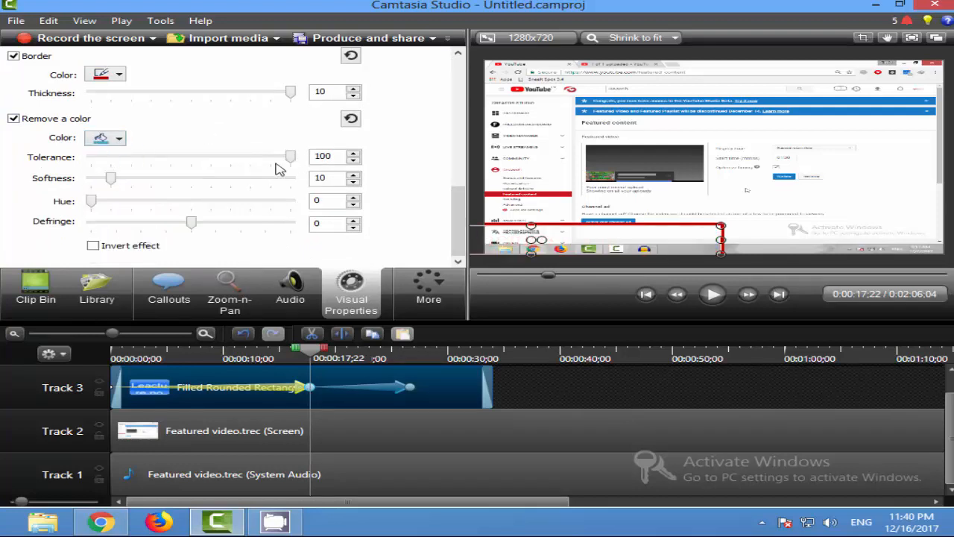
{"action": "left_click", "coordinate": [568, 185]}
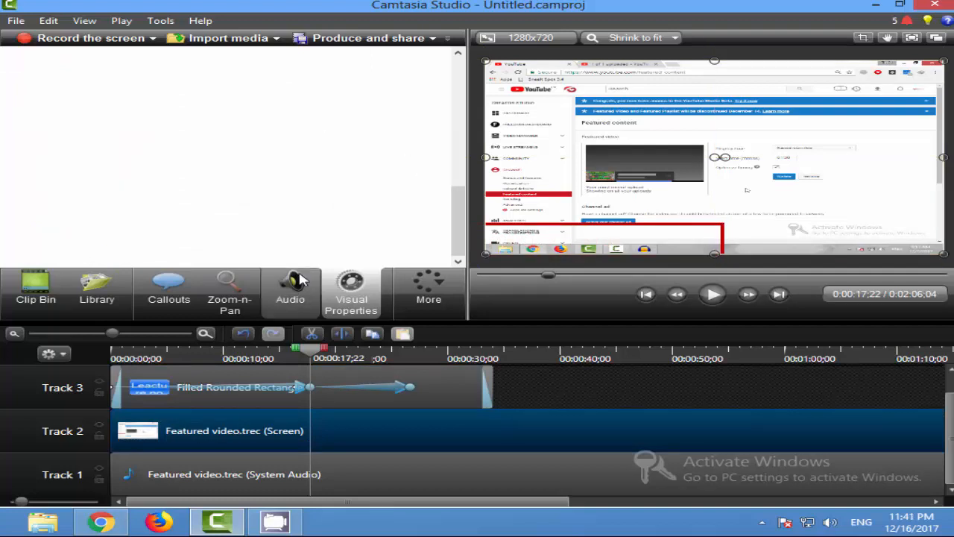
Step: At 0:00:17;23, try Remove a color with hue 88, softness 73 and tolerance 17, and reset the effect to its defaults
{"action": "left_click", "coordinate": [313, 384]}
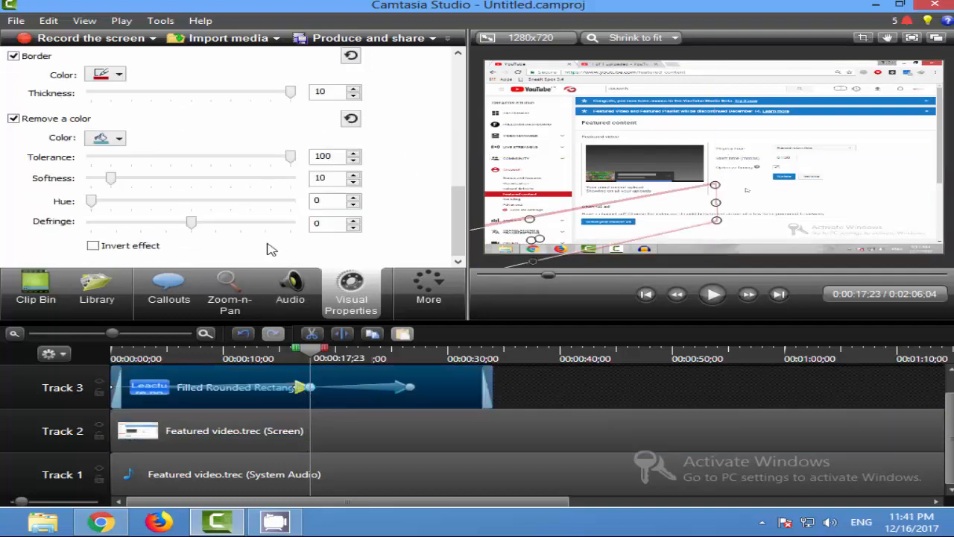
{"action": "scroll", "coordinate": [459, 216], "scroll_direction": "up", "scroll_amount": 1}
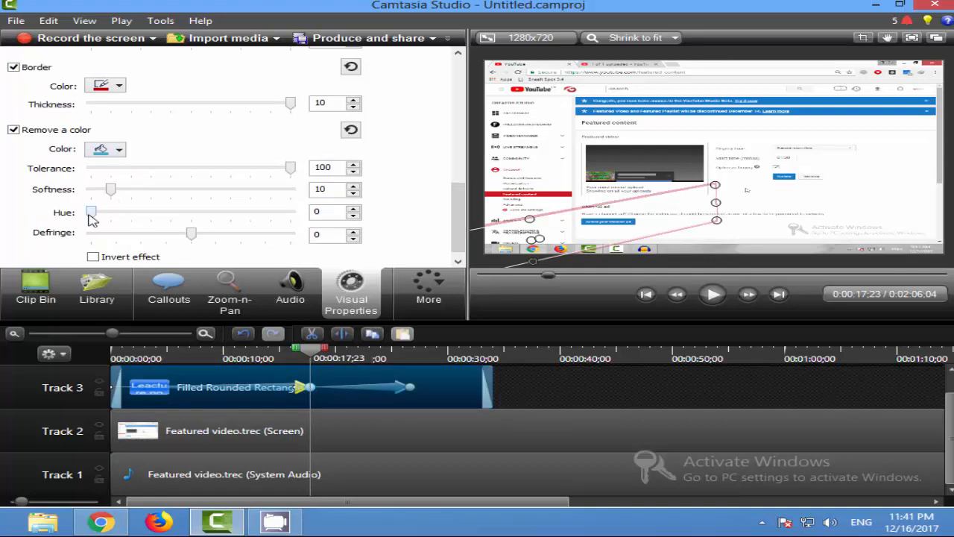
{"action": "left_click_drag", "start_coordinate": [90, 213], "coordinate": [267, 214]}
{"action": "left_click_drag", "start_coordinate": [118, 190], "coordinate": [243, 191]}
{"action": "left_click_drag", "start_coordinate": [291, 168], "coordinate": [126, 169]}
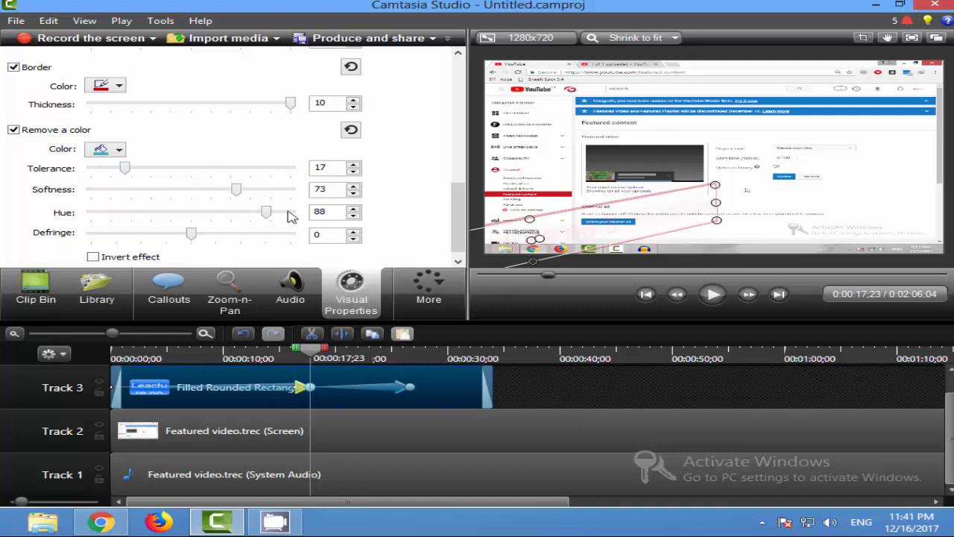
{"action": "left_click", "coordinate": [352, 131]}
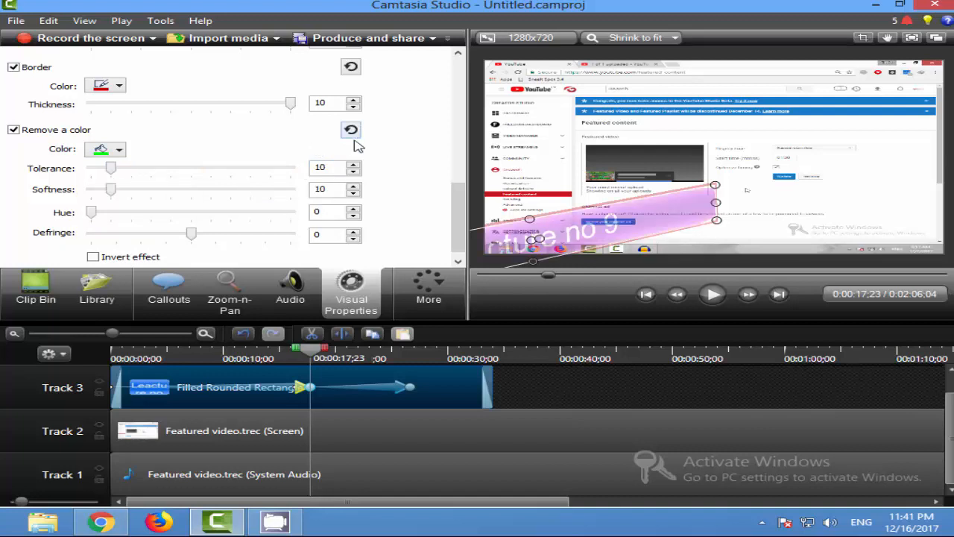
Step: Set Remove a color to white with tolerance 100, softness 0, hue 40 and defringe 100
{"action": "left_click_drag", "start_coordinate": [188, 234], "coordinate": [295, 234]}
{"action": "left_click_drag", "start_coordinate": [91, 213], "coordinate": [163, 213]}
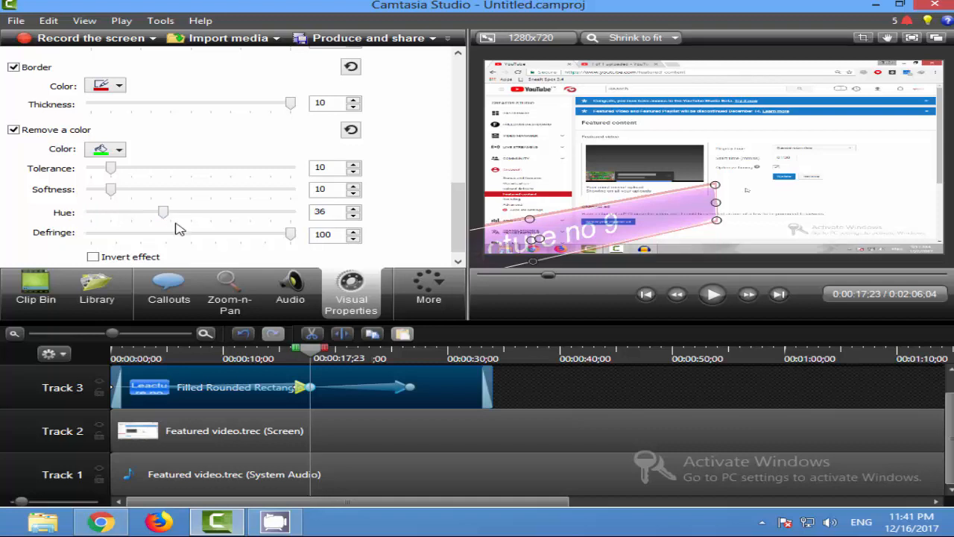
{"action": "left_click", "coordinate": [105, 151]}
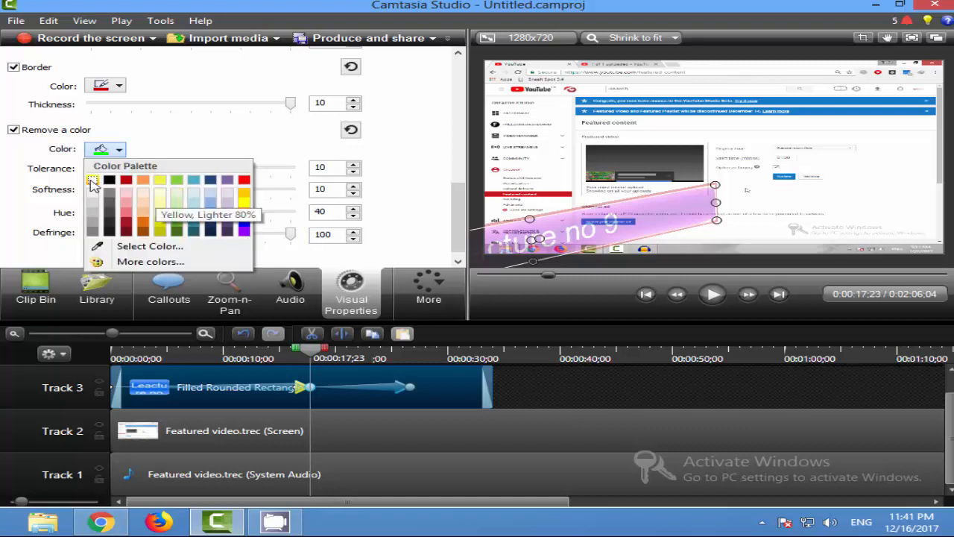
{"action": "left_click", "coordinate": [91, 182]}
{"action": "left_click_drag", "start_coordinate": [124, 174], "coordinate": [295, 177]}
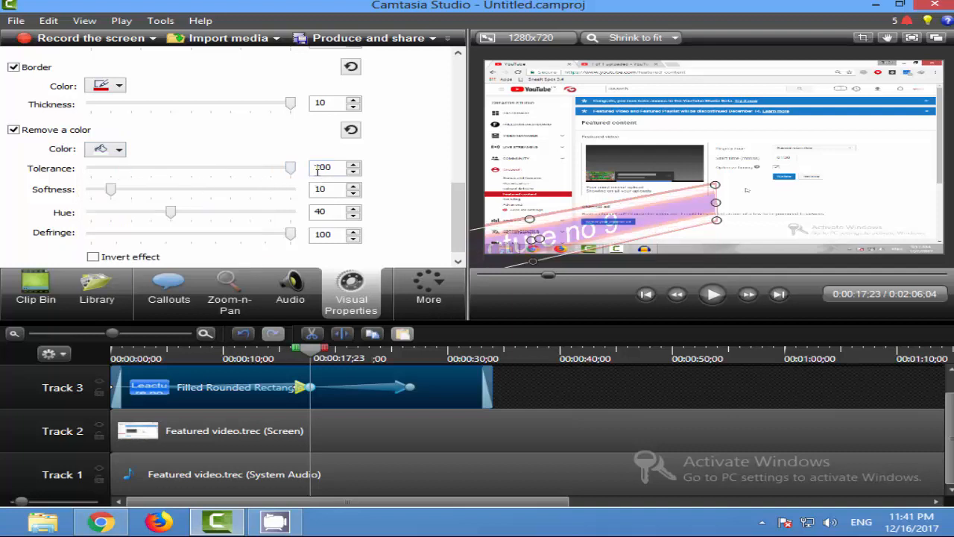
{"action": "left_click_drag", "start_coordinate": [111, 190], "coordinate": [89, 193]}
Step: Preview the banner animation in full screen from the start of the timeline, and return to the editor
{"action": "left_click_drag", "start_coordinate": [312, 352], "coordinate": [4, 360]}
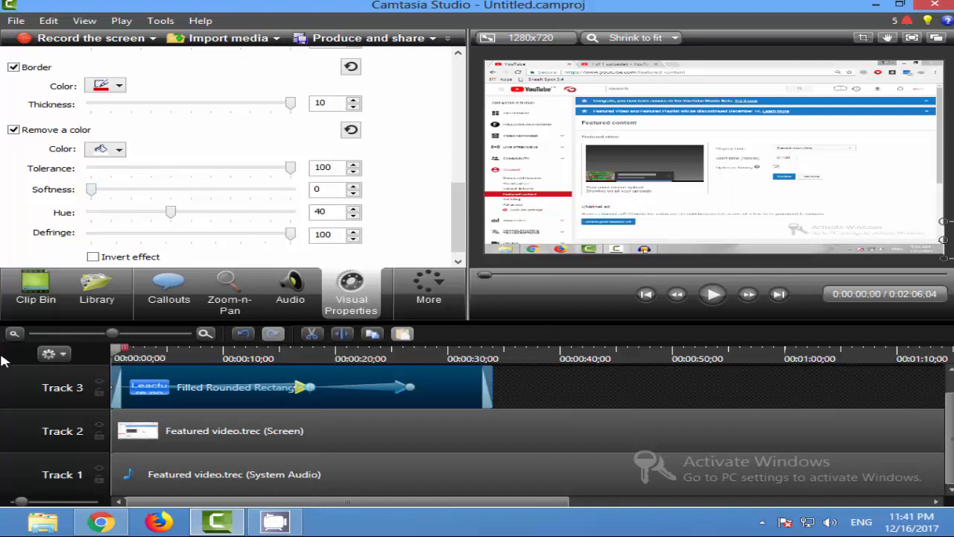
{"action": "left_click", "coordinate": [912, 45]}
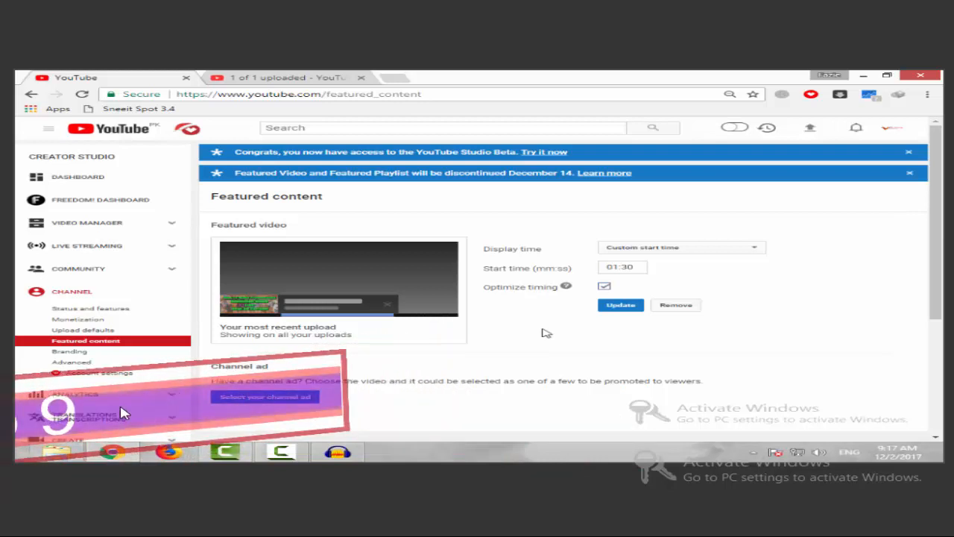
{"action": "key", "text": "Escape"}
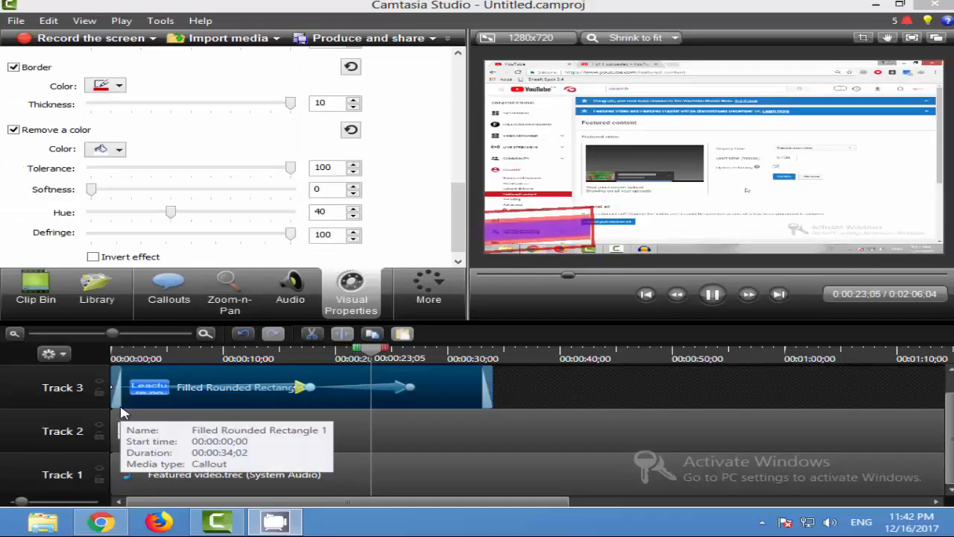